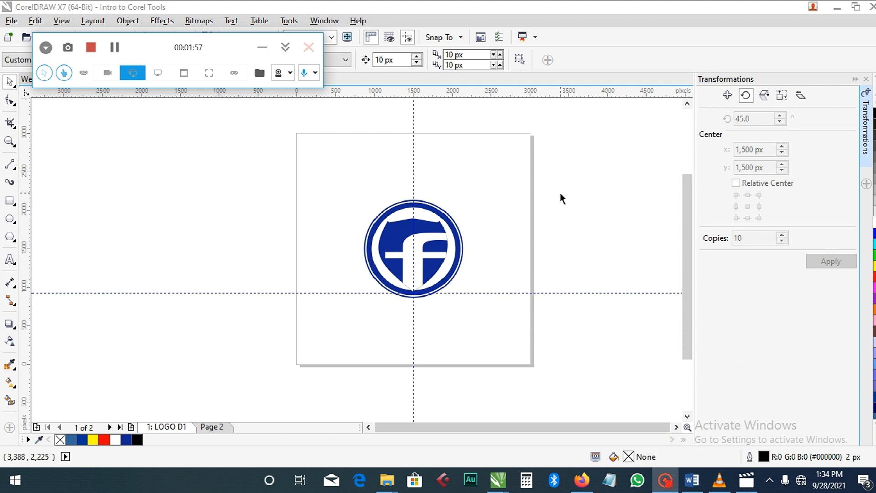
View the logo on Page 2 and return to the LOGO D1 page.
left_click(562, 121)
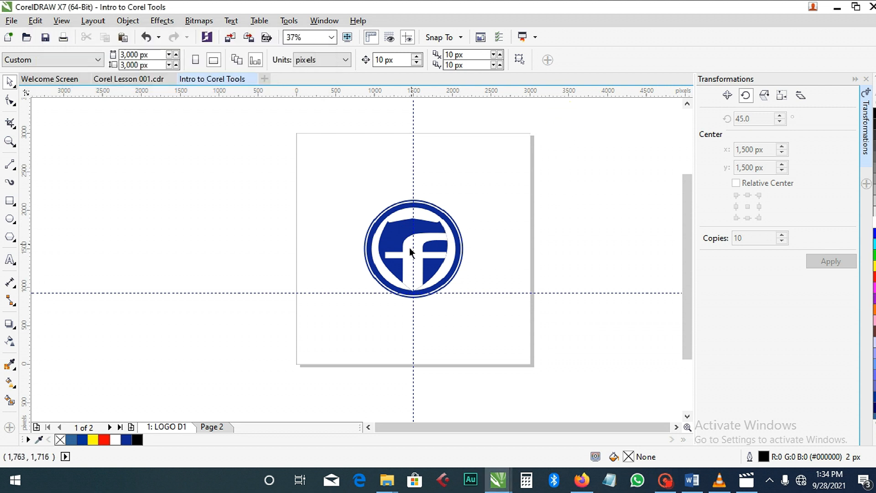
left_click(220, 427)
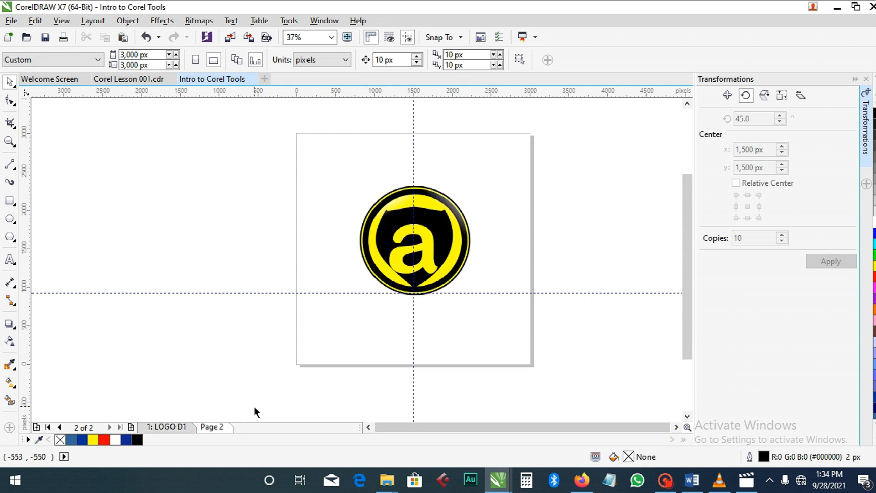
left_click(182, 427)
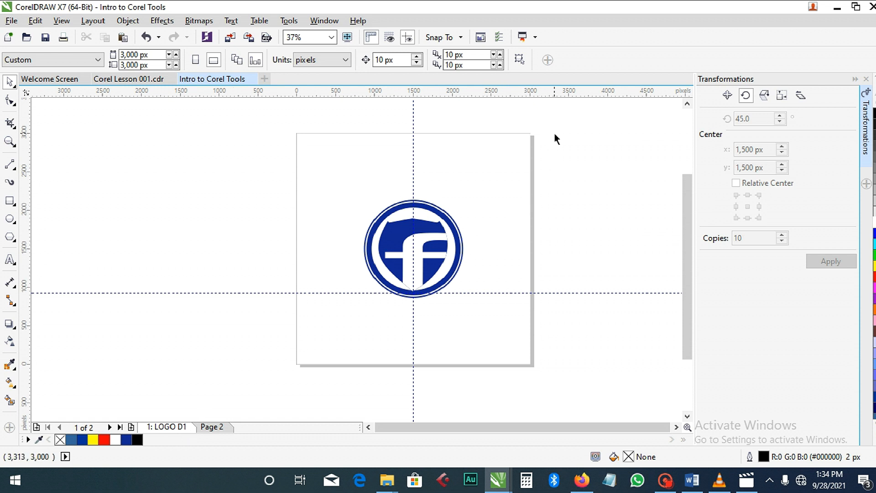
Remove the white fill from the page-sized background rectangle on the LOGO D1 page.
left_click(508, 179)
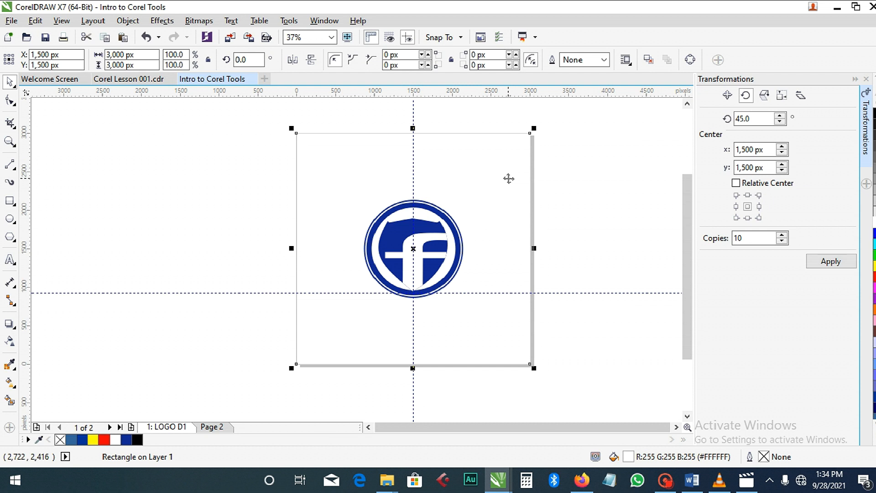
left_click(573, 164)
left_click(508, 178)
left_click(874, 439)
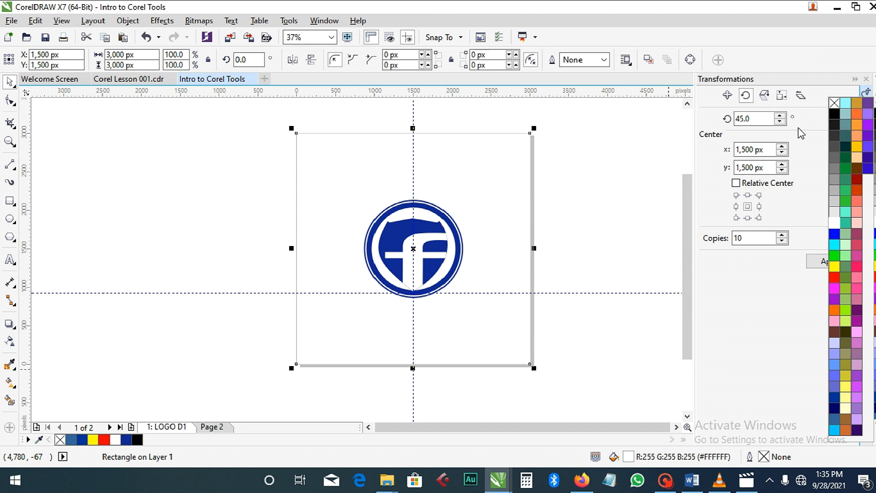
left_click(834, 104)
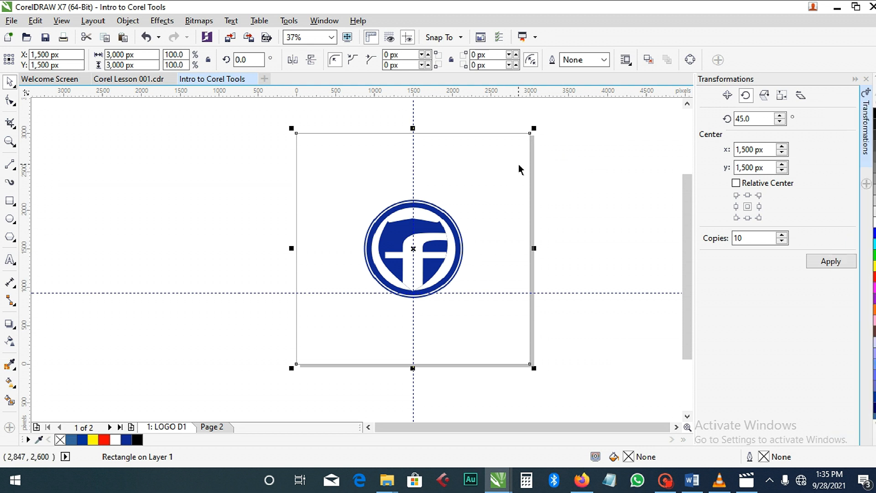
Test whether the unfilled background rectangle can be selected through its empty interior.
left_click(580, 171)
left_click(496, 187)
left_click(584, 158)
left_click(502, 176)
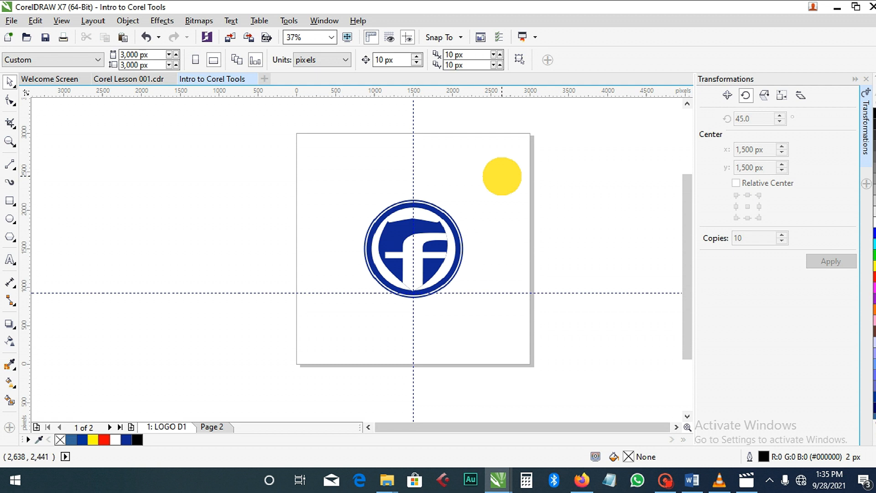
left_click(503, 180)
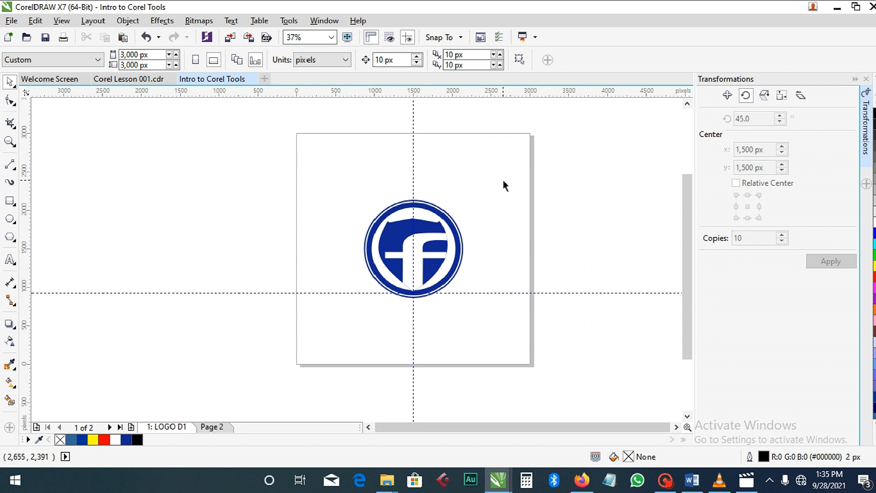
Try an orange fill (#FF6600) on the background rectangle and clear it back to no fill.
left_click(530, 157)
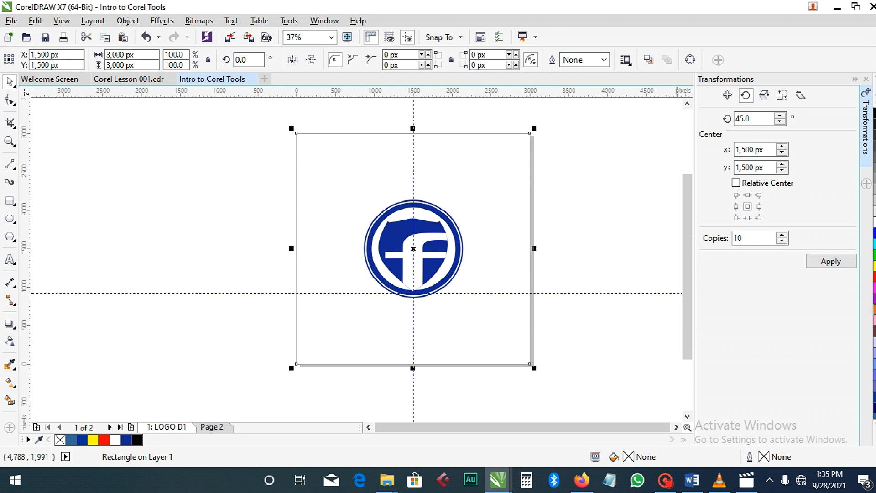
left_click(873, 310)
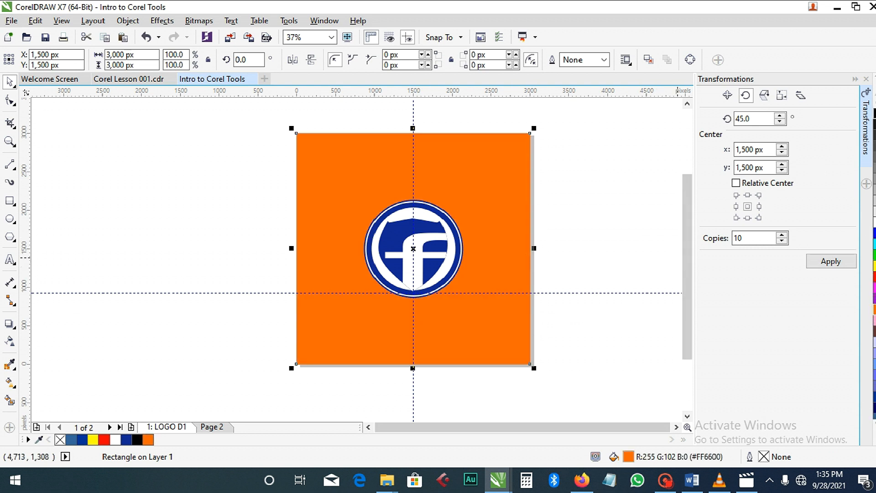
left_click(58, 440)
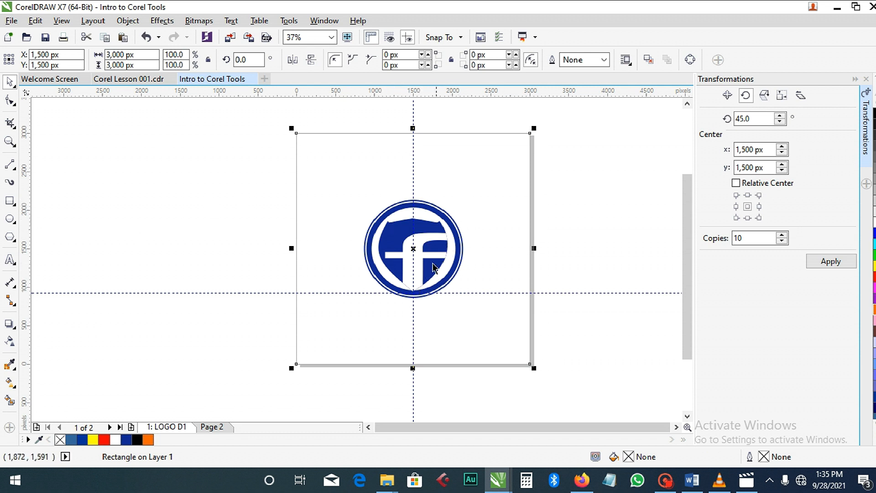
Select the unfilled background rectangle together with all the logo objects on the page.
left_click_drag(562, 125, 502, 209)
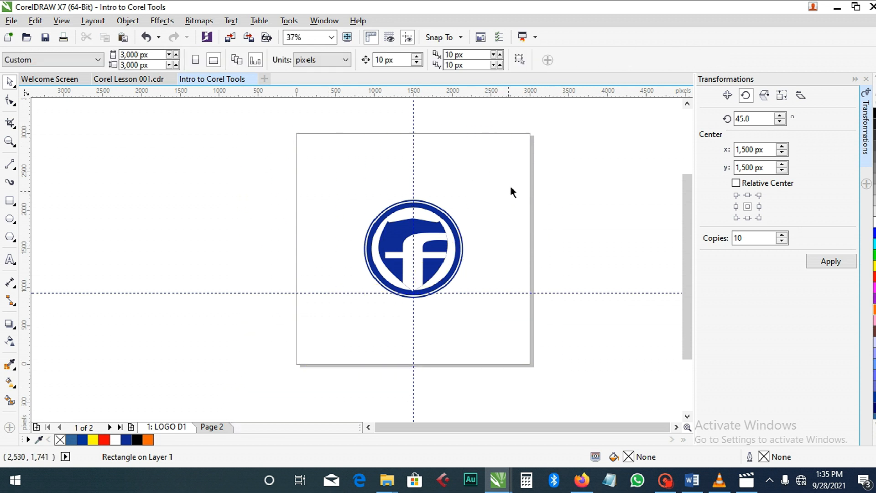
left_click(531, 152)
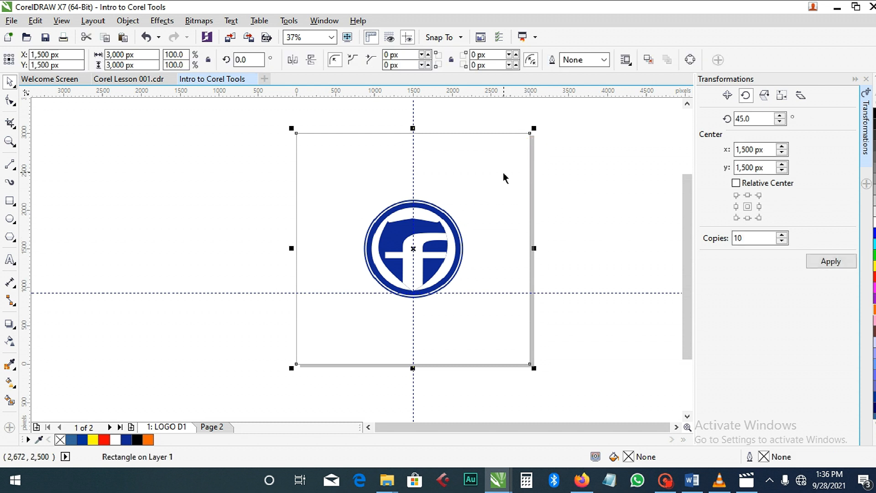
mouse_move(556, 123)
left_mouse_down()
mouse_move(542, 165)
mouse_move(279, 336)
mouse_move(262, 399)
mouse_move(274, 401)
left_mouse_up()
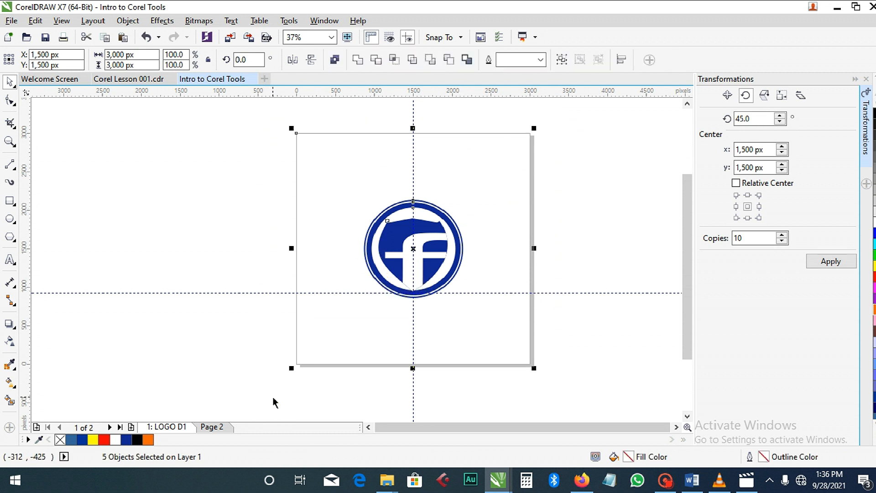
Start exporting only the selected objects to the Logo For Sale B folder in PNG - Portable Network Graphics format.
left_click(11, 21)
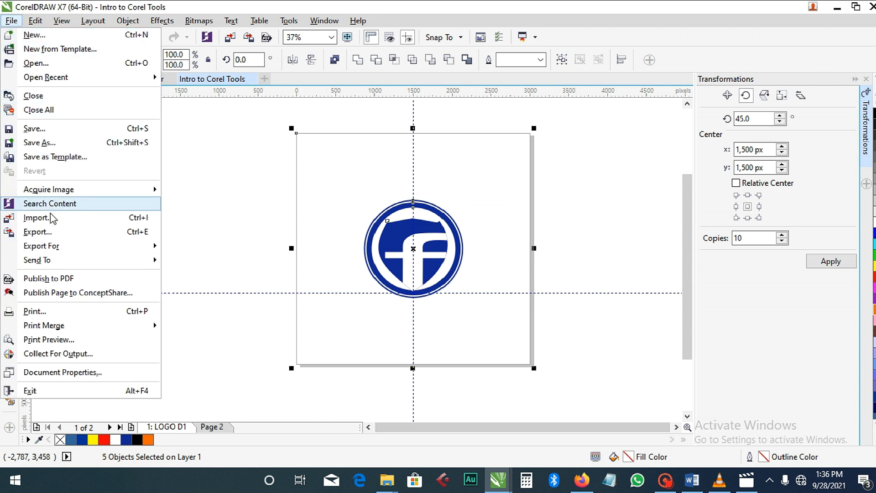
left_click(51, 234)
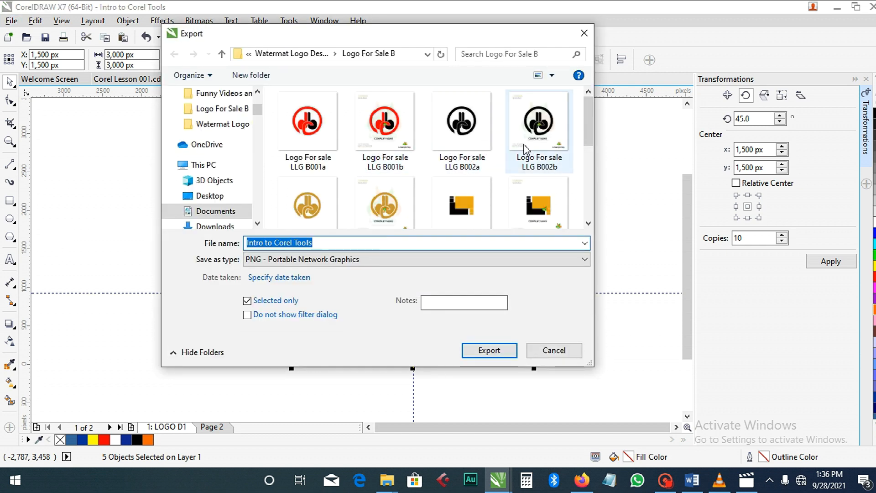
left_click_drag(587, 118, 609, 247)
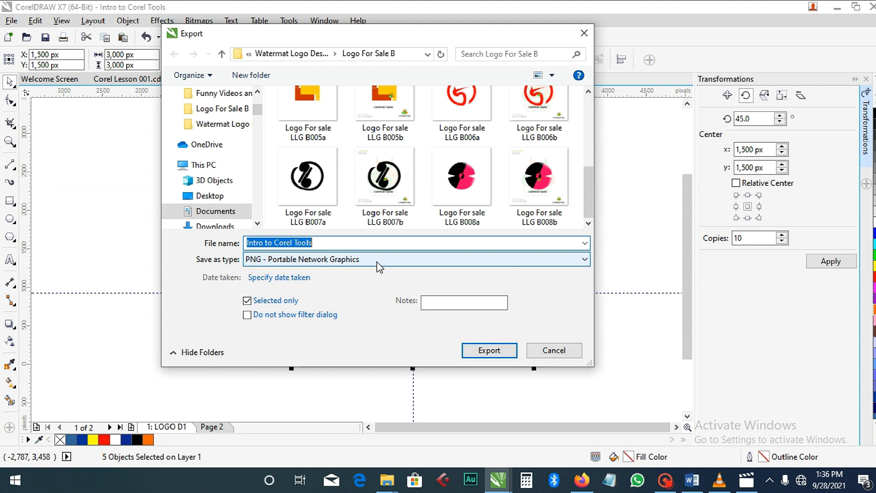
left_click(320, 245)
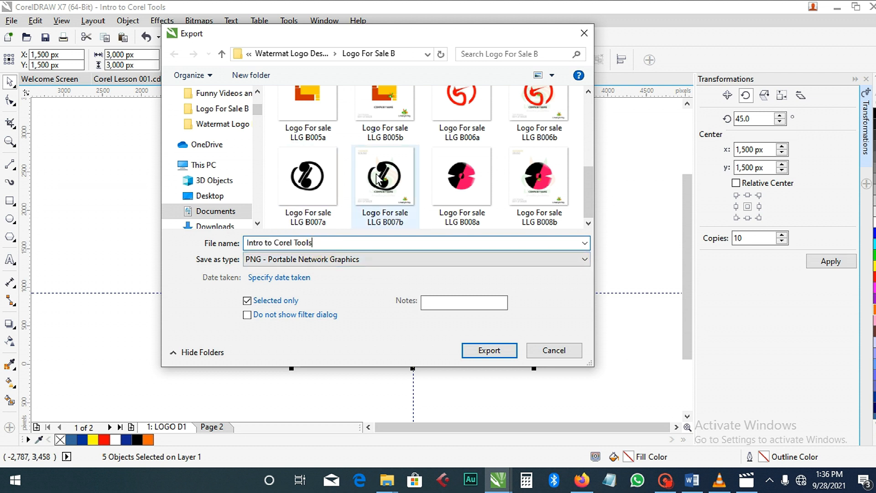
left_click(354, 260)
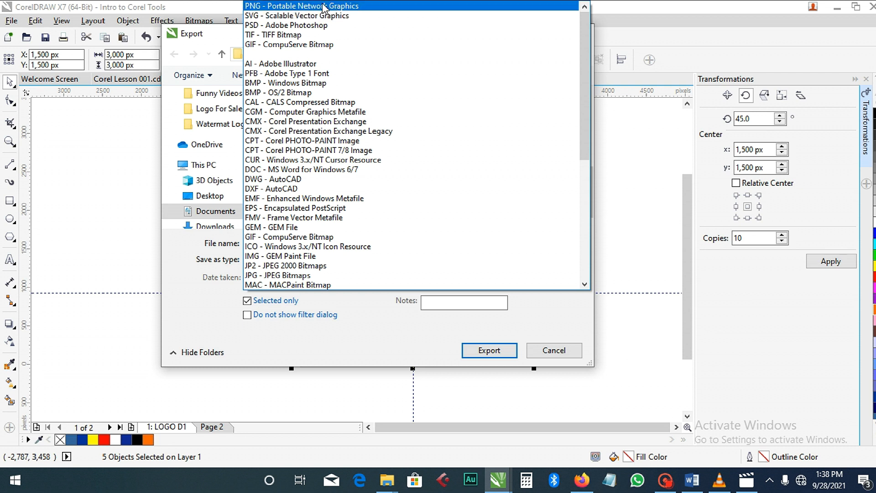
left_click(299, 7)
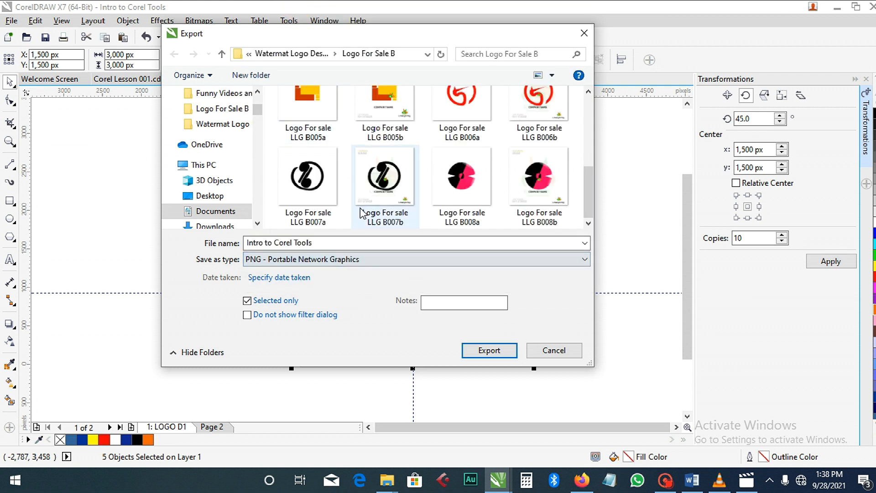
Name the export "Intro to Corel Tools pee en gee" and save the PNG in RGB Color (24-bit) with transparency.
left_click(350, 242)
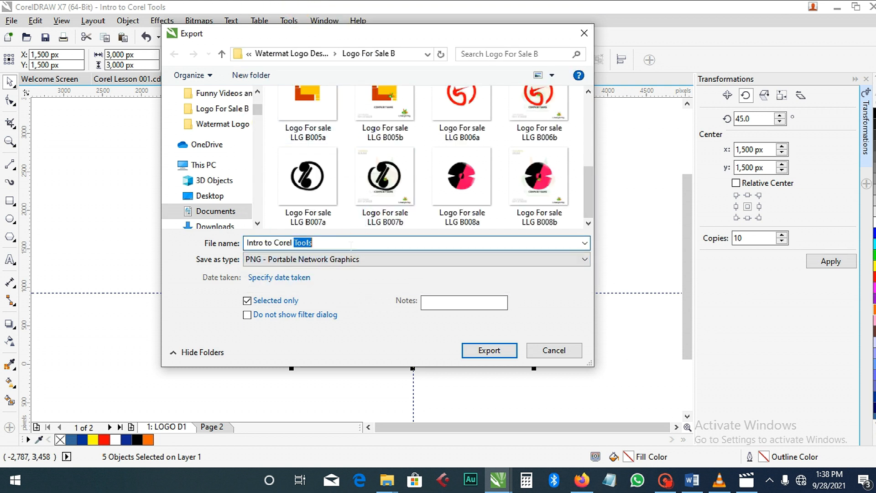
left_click(350, 243)
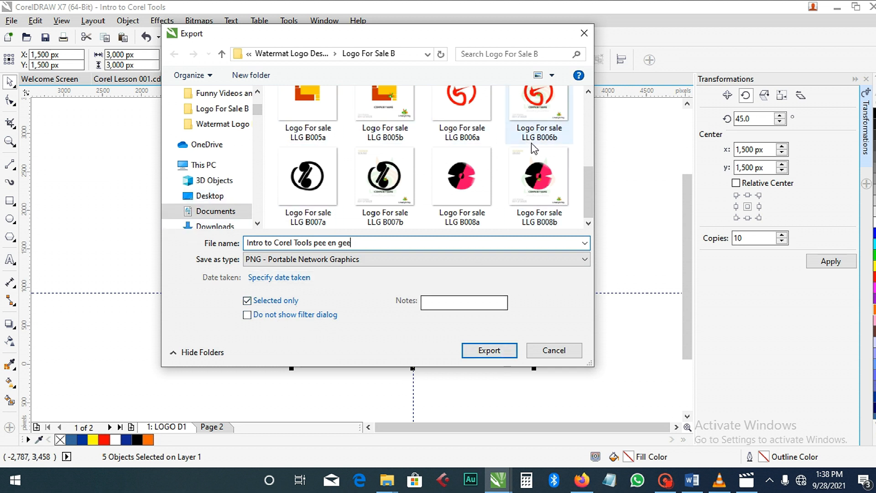
left_click(505, 352)
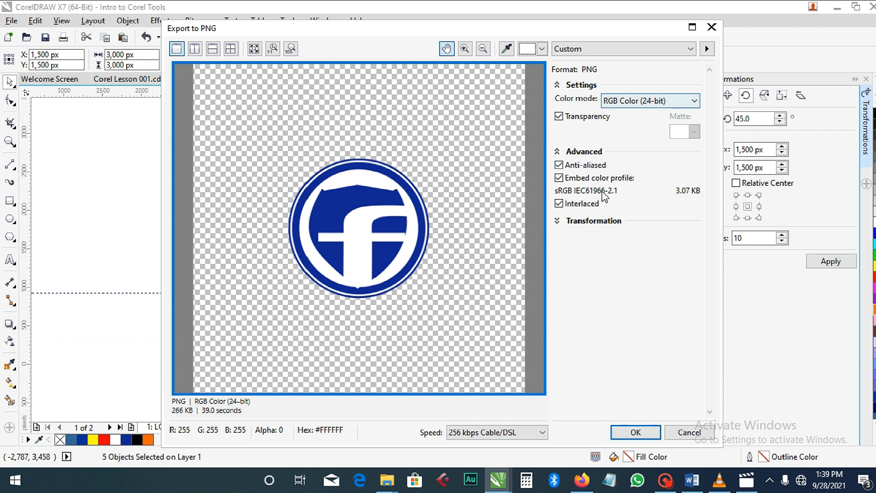
left_click(625, 431)
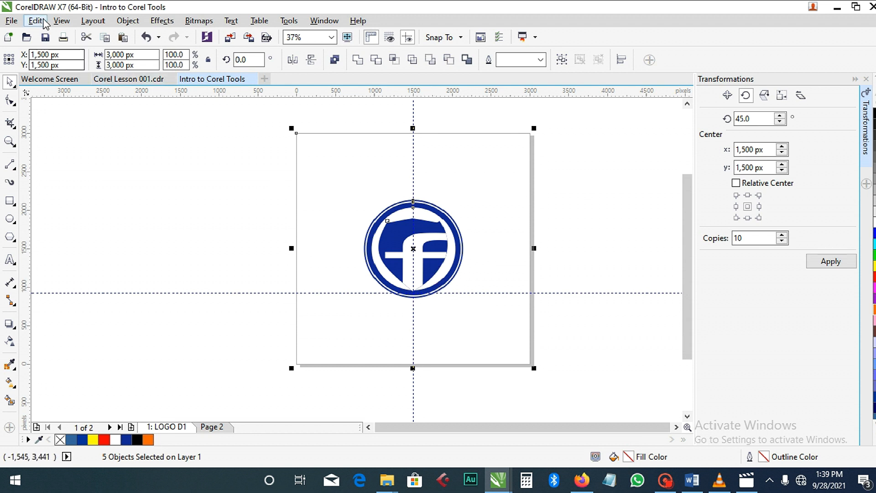
left_click(12, 21)
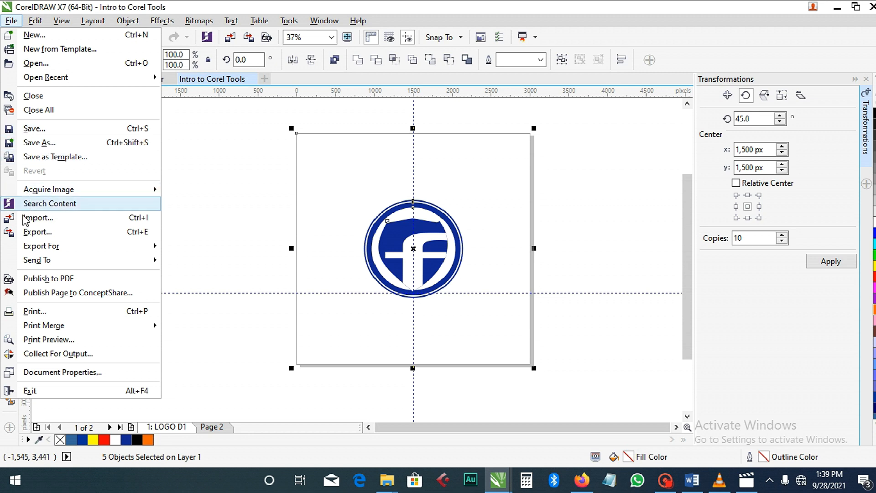
left_click(45, 233)
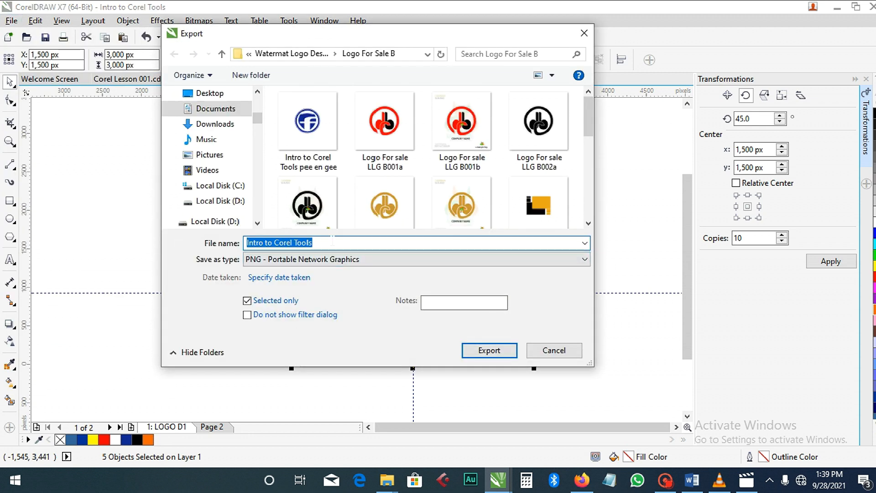
left_click(333, 171)
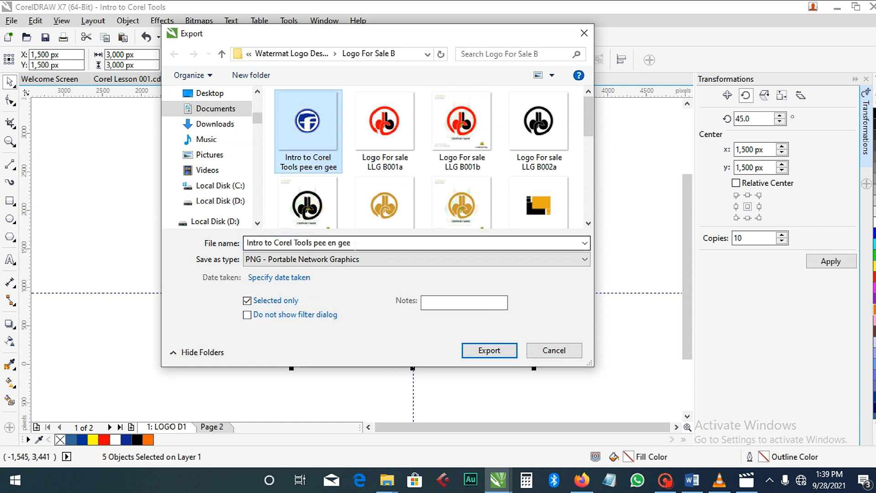
double_click(357, 244)
left_click(357, 244)
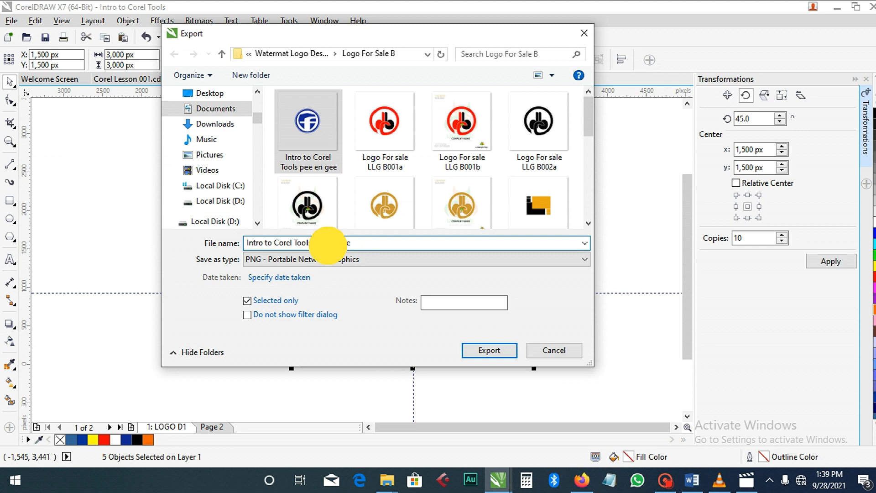
double_click(332, 243)
key("BackSpace")
key("BackSpace")
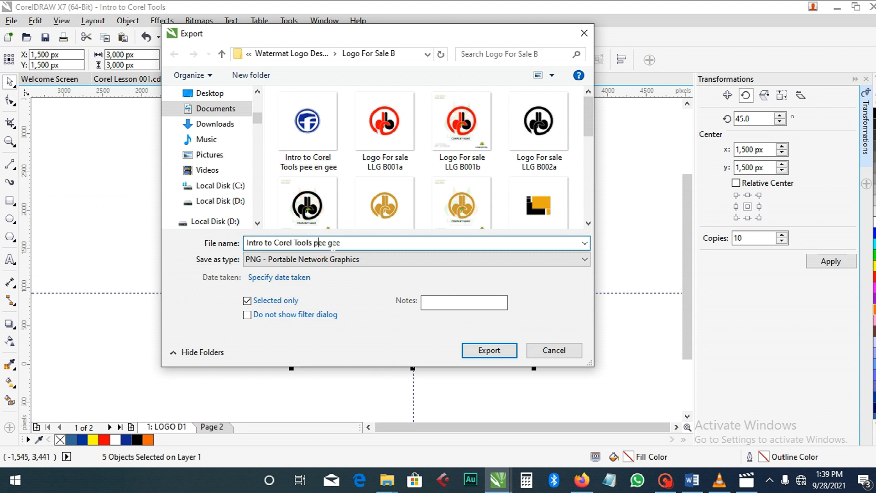
left_click(314, 242)
type("jay")
left_click(504, 351)
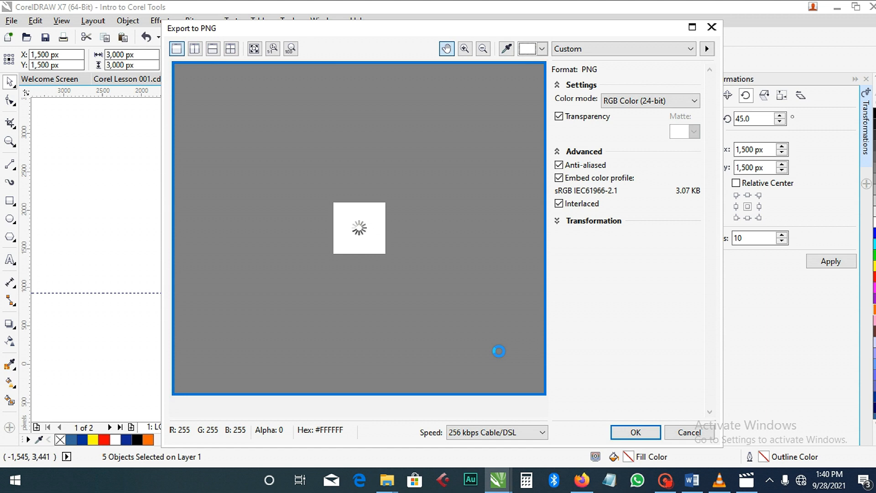
left_click(686, 432)
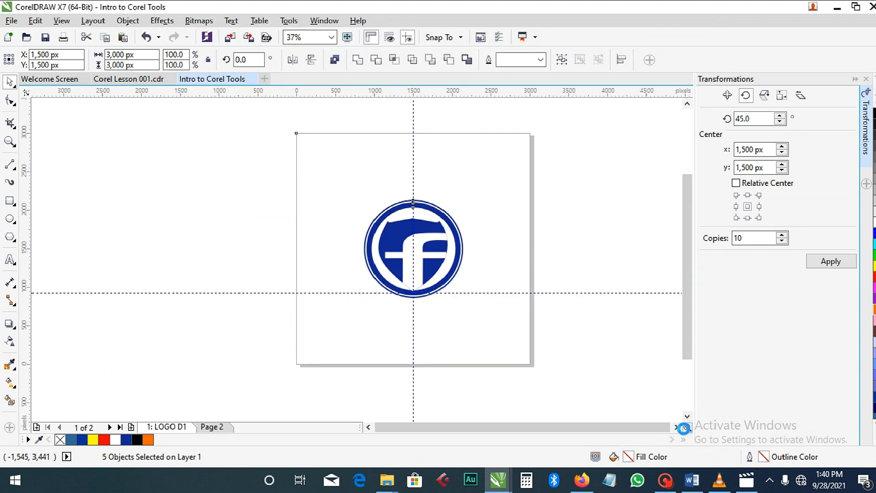
Start another export of only the selected blue logo objects, in JPG - JPEG Bitmaps format.
left_click(11, 21)
left_click(41, 232)
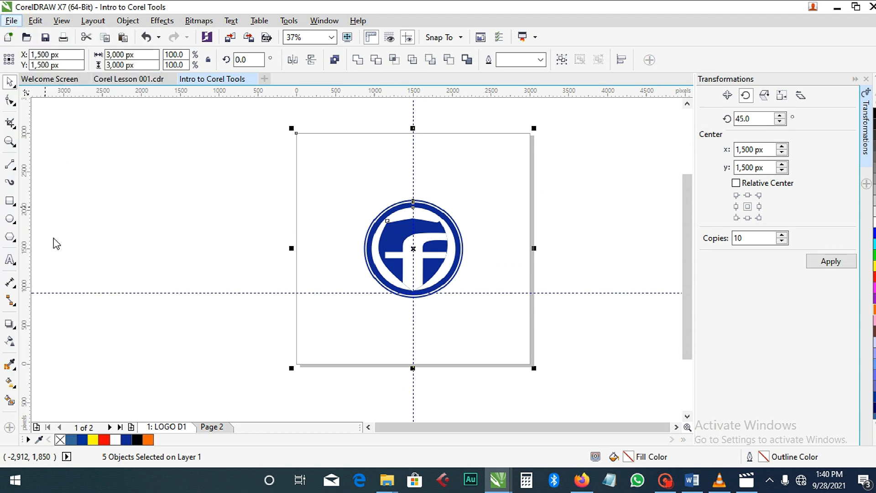
left_click(299, 259)
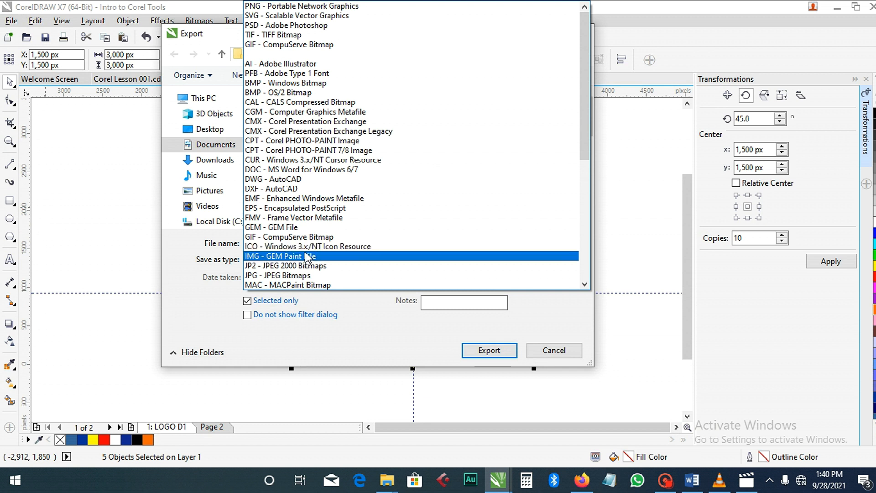
left_click(314, 276)
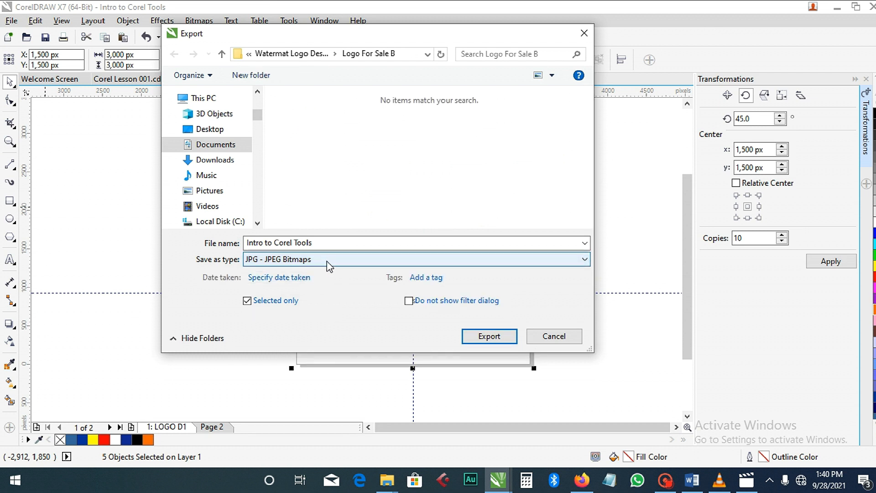
Name the JPG export "Intro to Corel Tools jay pee gee".
left_click(333, 242)
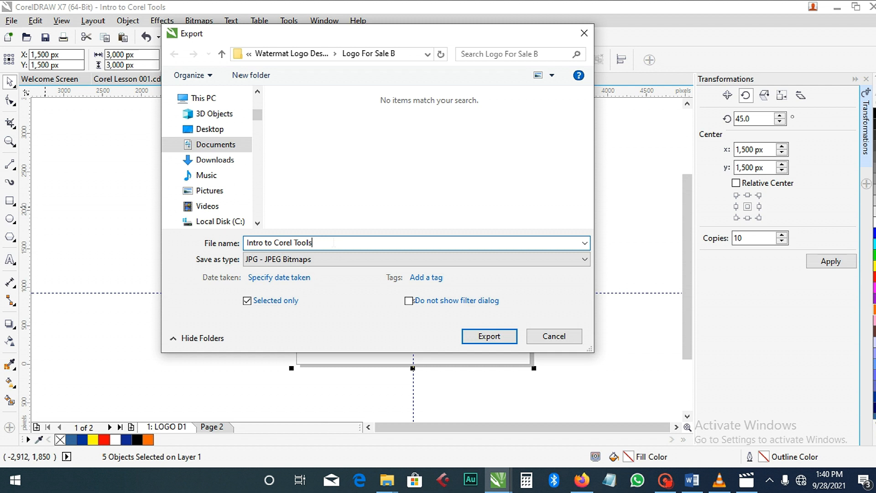
left_click_drag(333, 242, 239, 255)
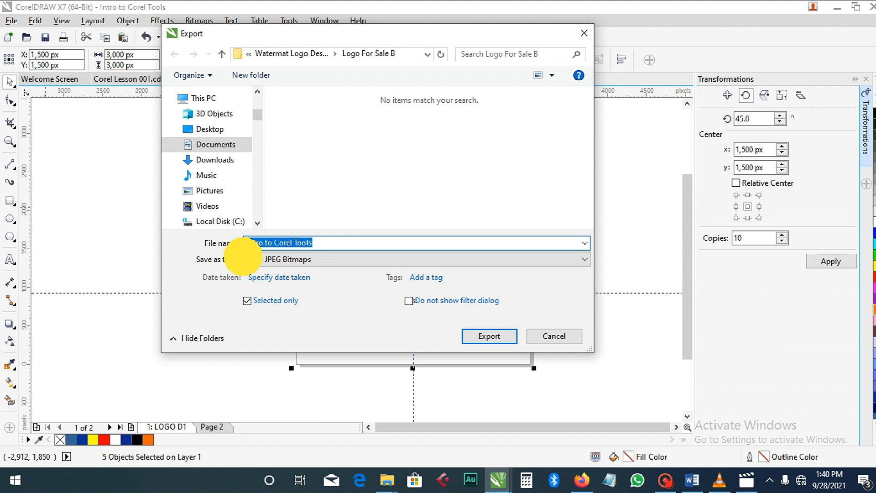
left_click(342, 243)
type("lo")
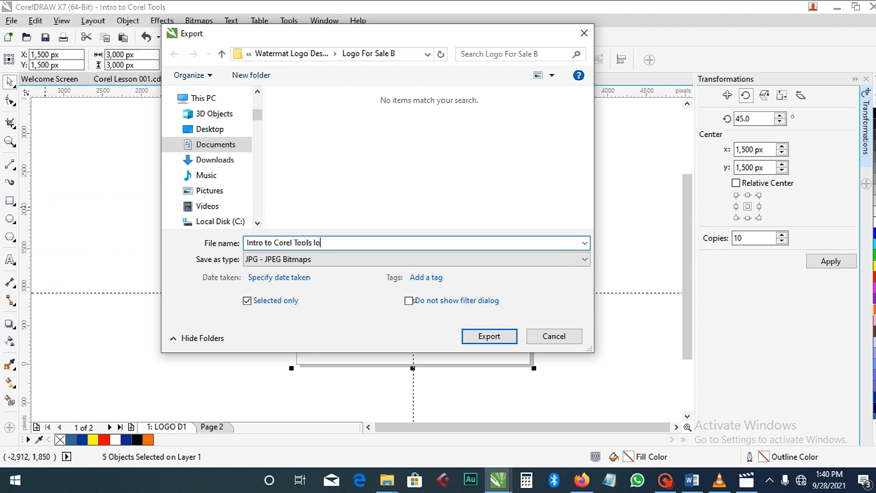
type("g")
key("BackSpace")
key("BackSpace")
key("BackSpace")
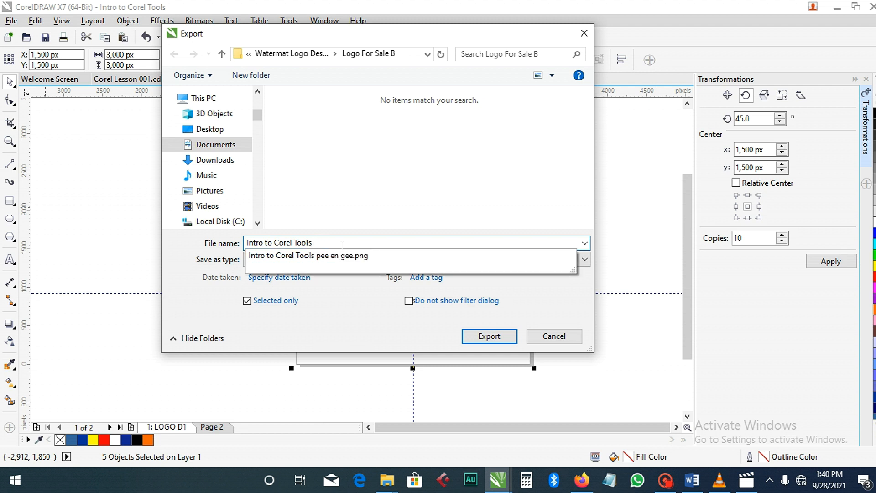
type("ja")
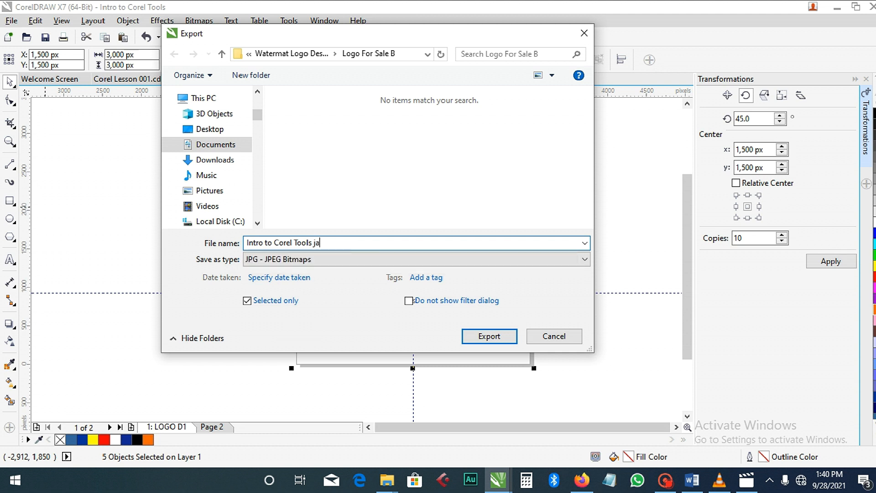
type("y pee gee")
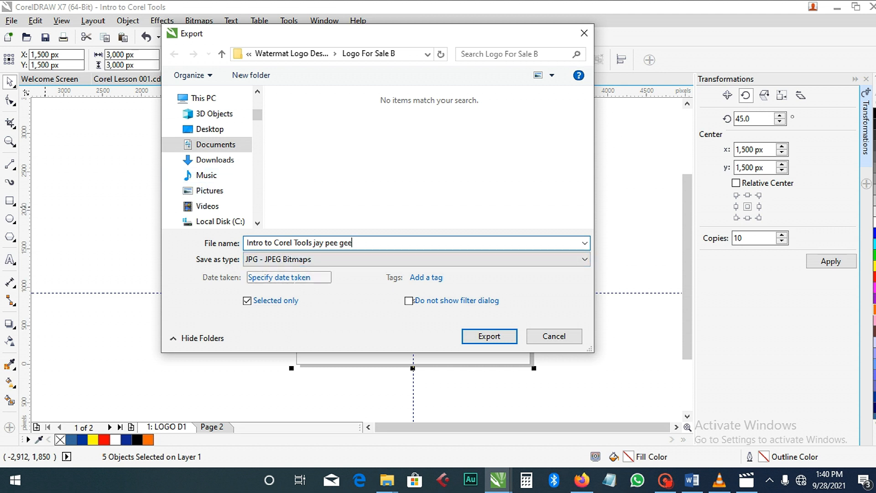
Set the JPG's date taken to 9/28/2021 and add the tags "Logo; design sample".
left_click(296, 278)
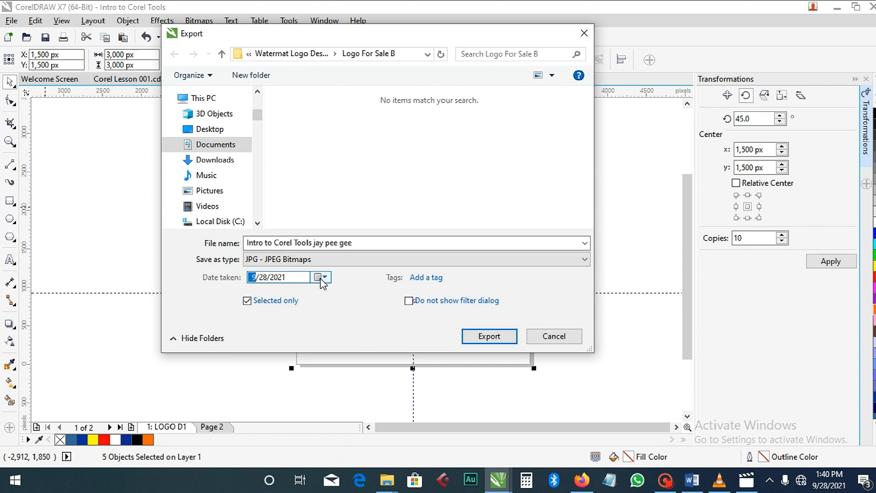
left_click(319, 278)
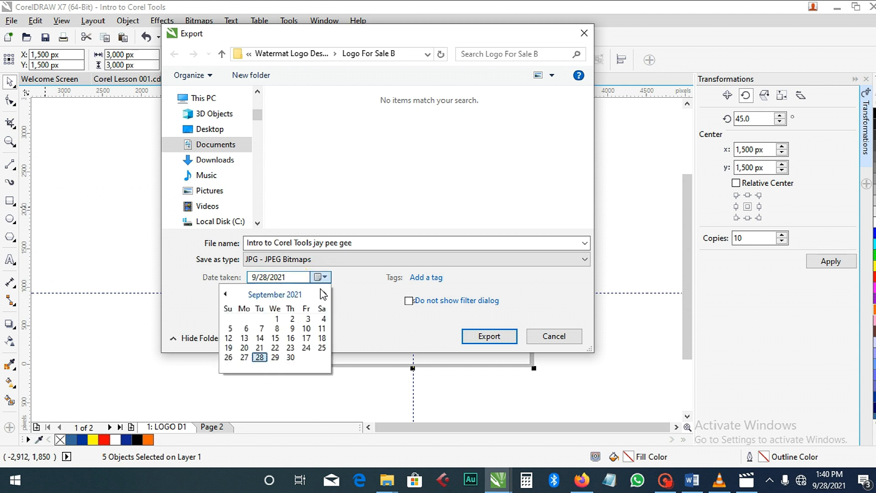
left_click(260, 358)
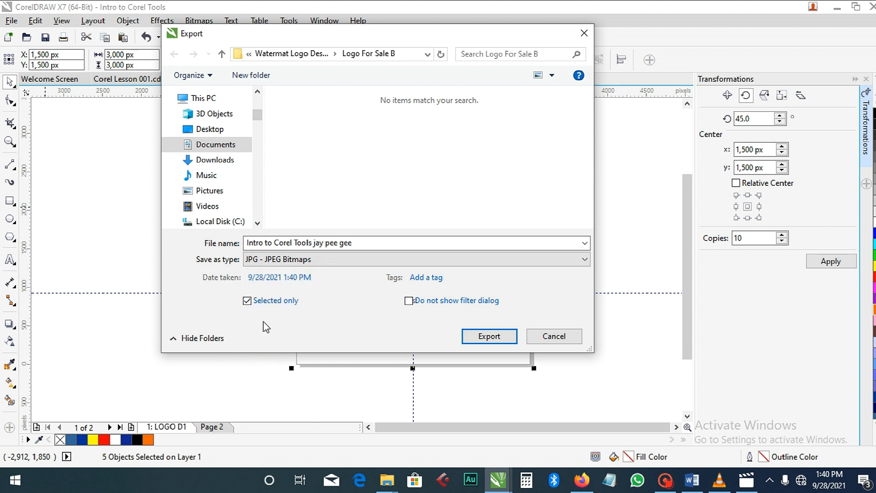
left_click(419, 277)
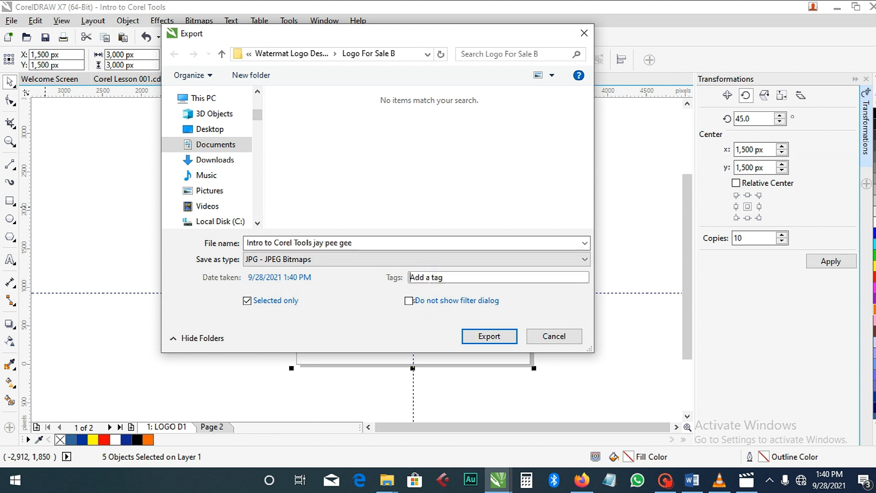
type("Logo")
type("; design samplew")
key("BackSpace")
type(";")
Export the JPG with the quality preset set to Highest.
left_click(492, 336)
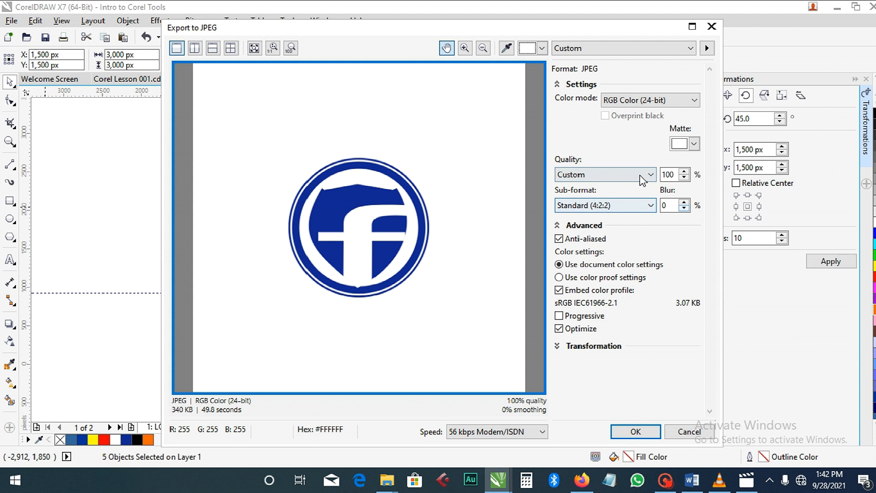
left_click(586, 185)
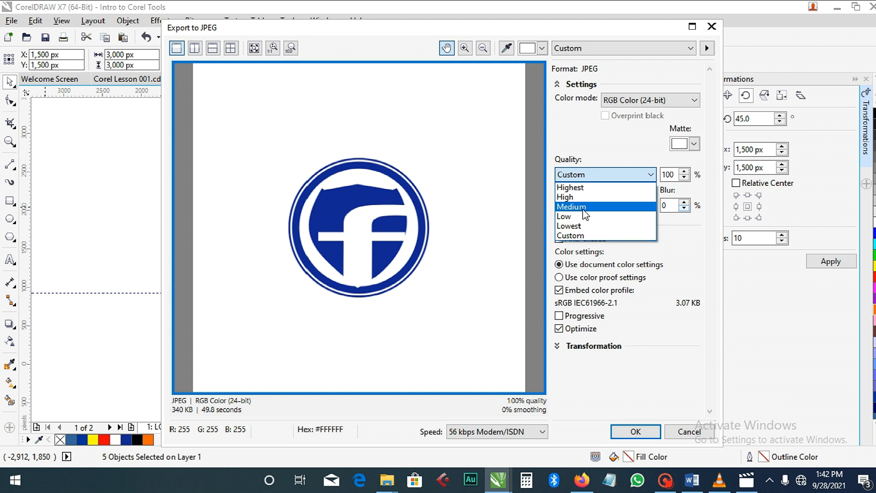
left_click(569, 186)
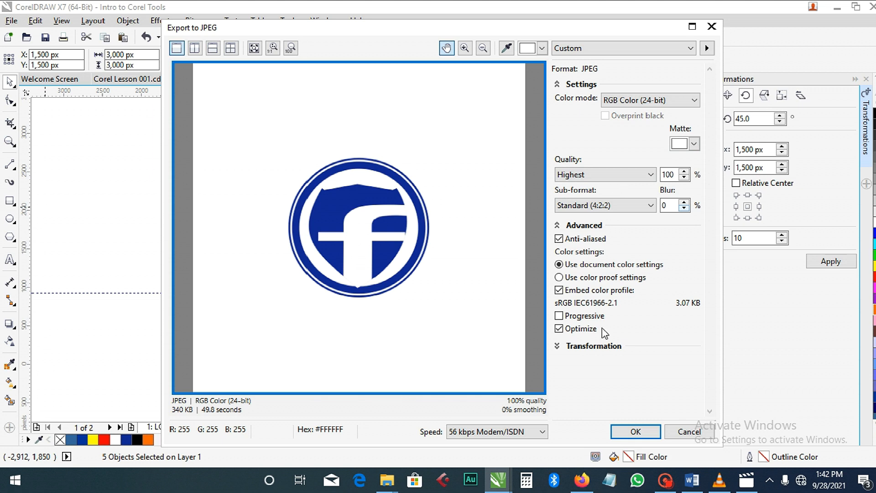
left_click(633, 431)
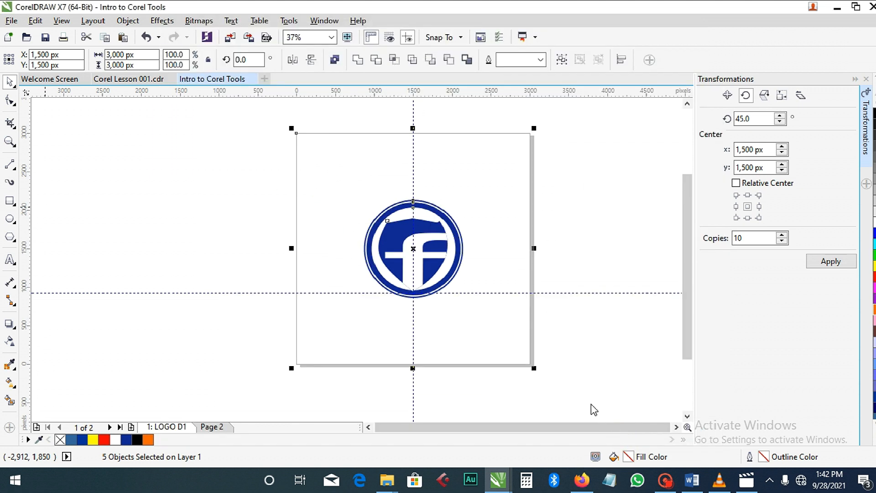
On Page 2, select the white background rectangle together with all the yellow and black logo objects.
left_click(211, 427)
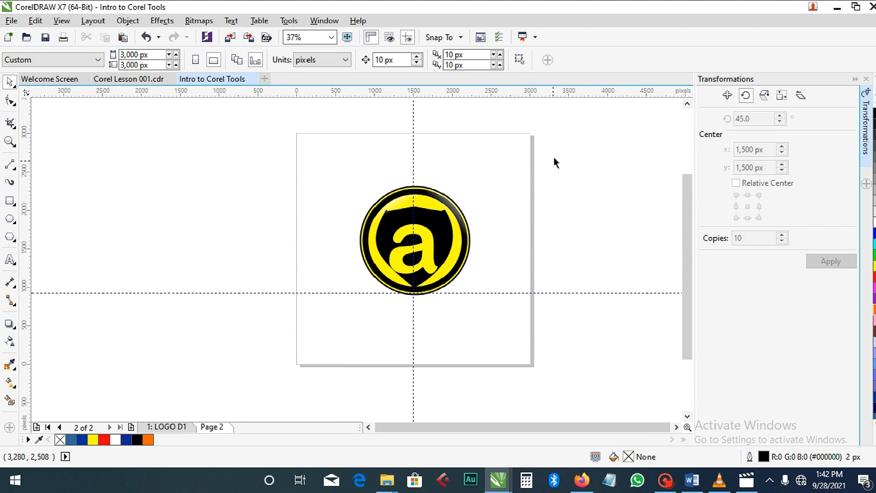
left_click_drag(561, 125, 515, 219)
left_click(532, 201)
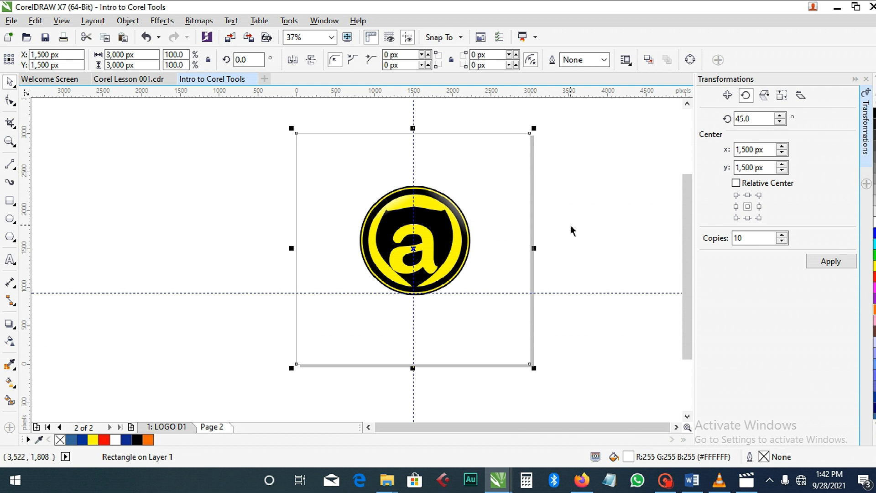
left_click_drag(564, 117, 252, 404)
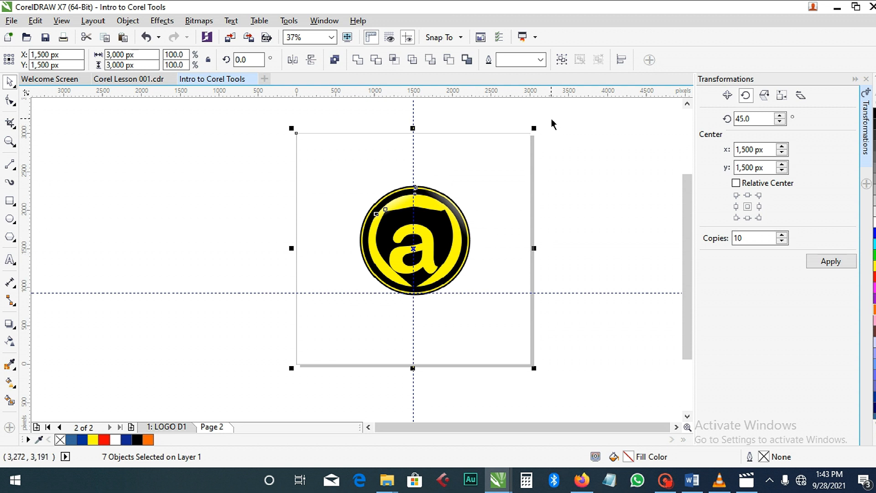
left_click_drag(552, 117, 257, 392)
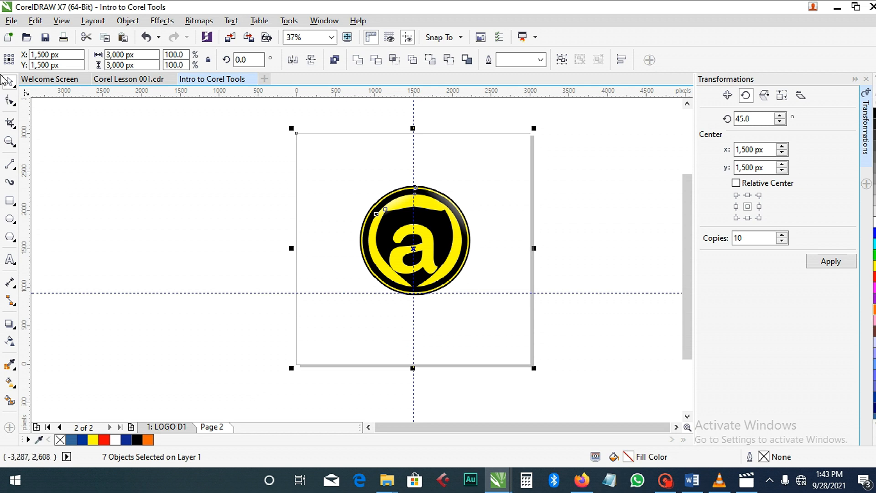
Start exporting only the selected Page 2 objects in PNG - Portable Network Graphics format.
left_click(13, 21)
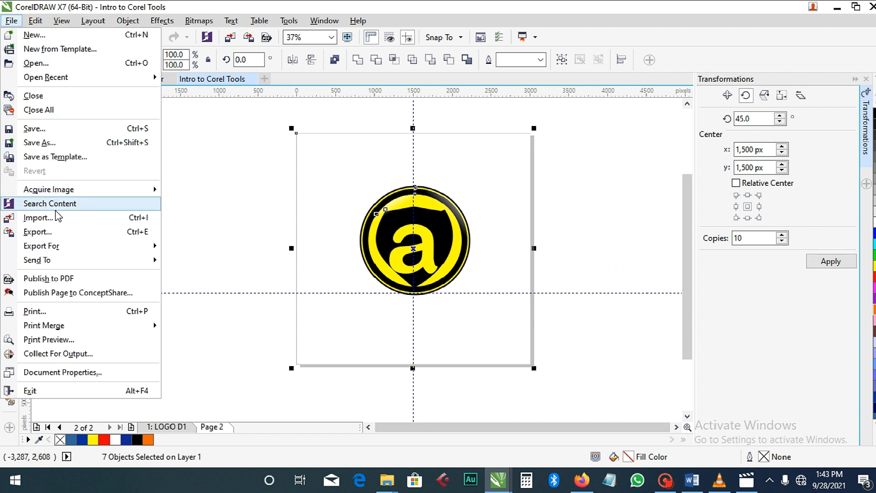
left_click(44, 235)
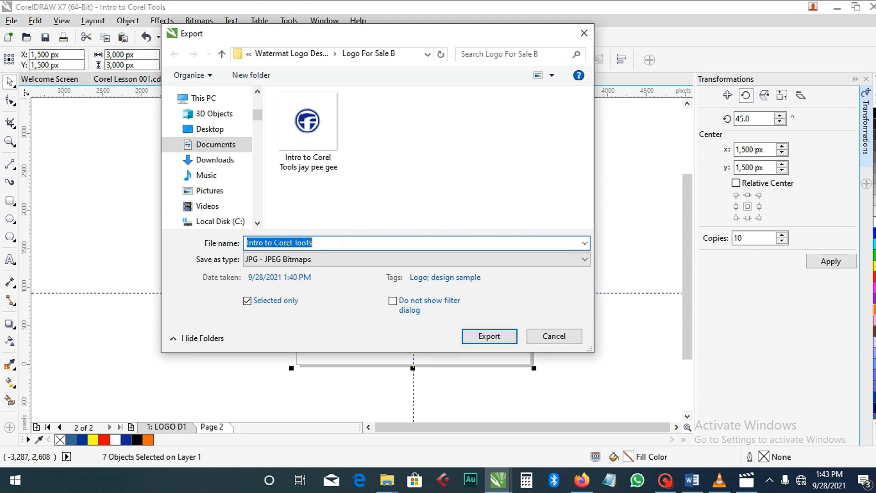
left_click(312, 262)
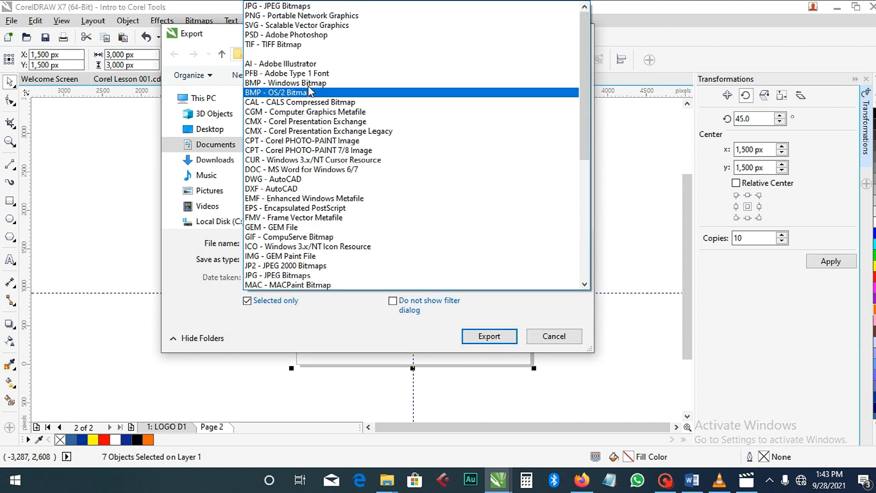
left_click(305, 17)
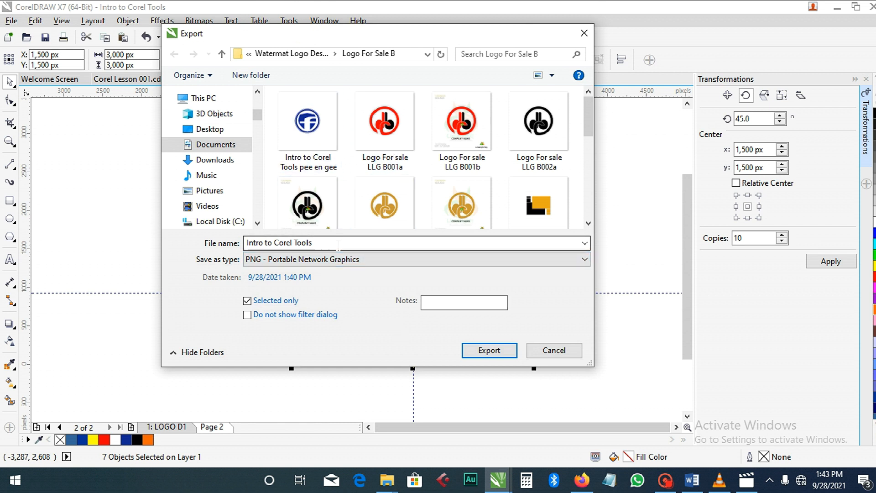
Name the export "Intro to Corel Tools 2" and save the PNG in RGB Color (24-bit) with transparency.
left_click(342, 245)
left_click(342, 245)
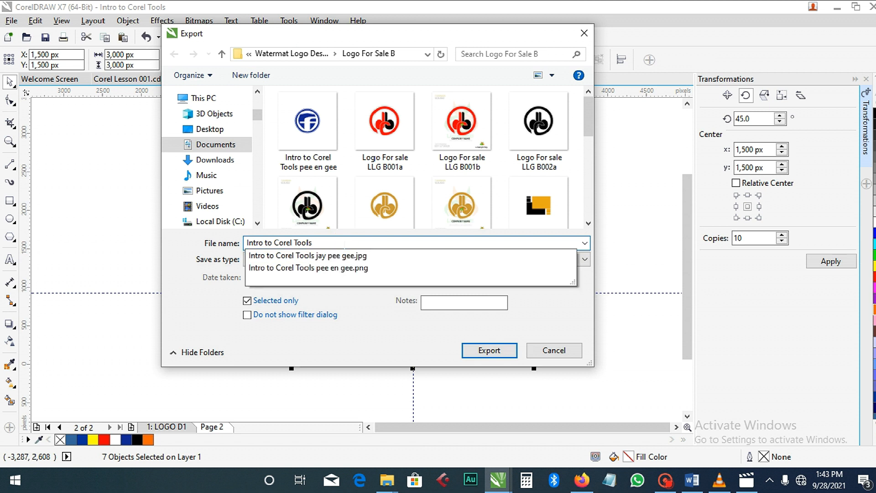
type("2")
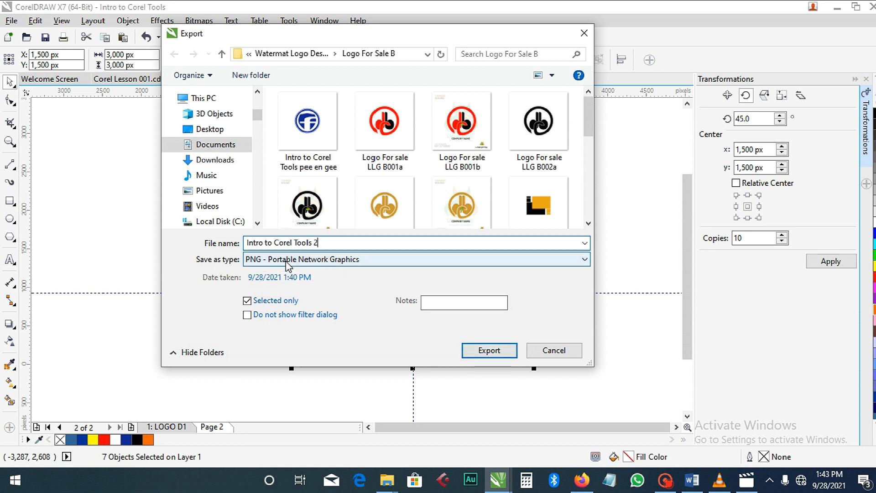
left_click(489, 352)
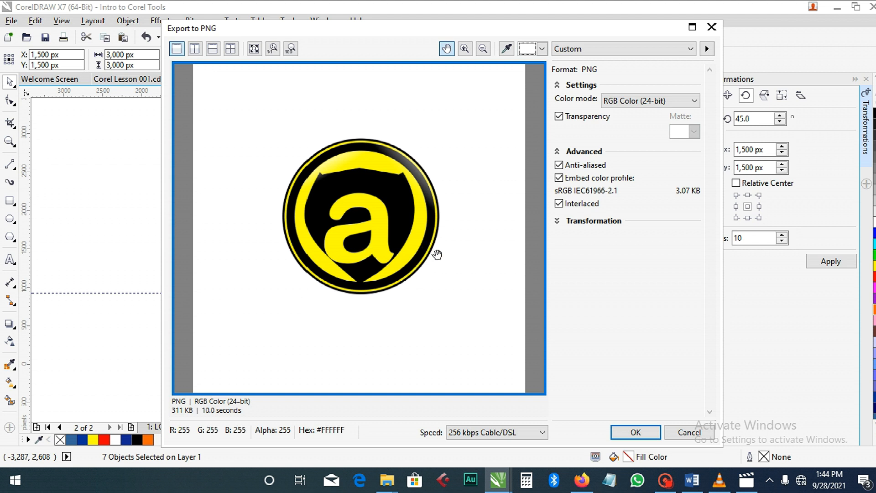
left_click(635, 432)
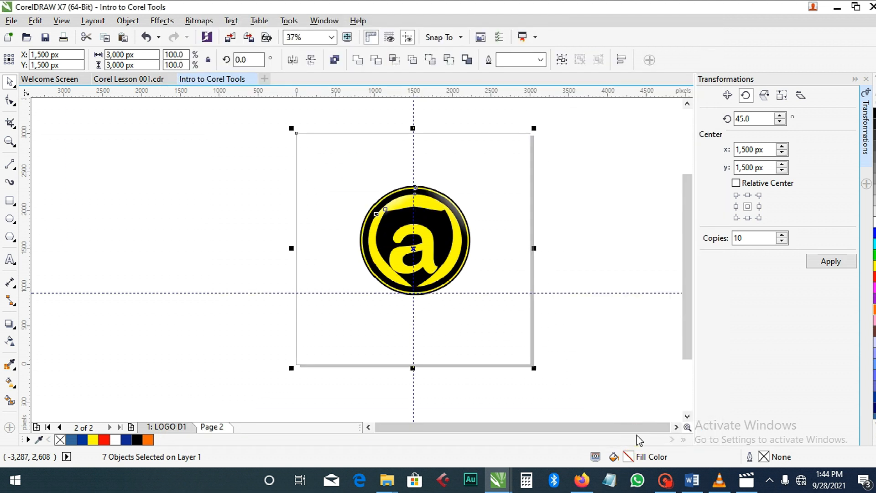
Deselect the objects and alternate between the two logo pages to view both designs, ending on LOGO D1.
left_click(571, 260)
left_click(167, 426)
left_click(211, 428)
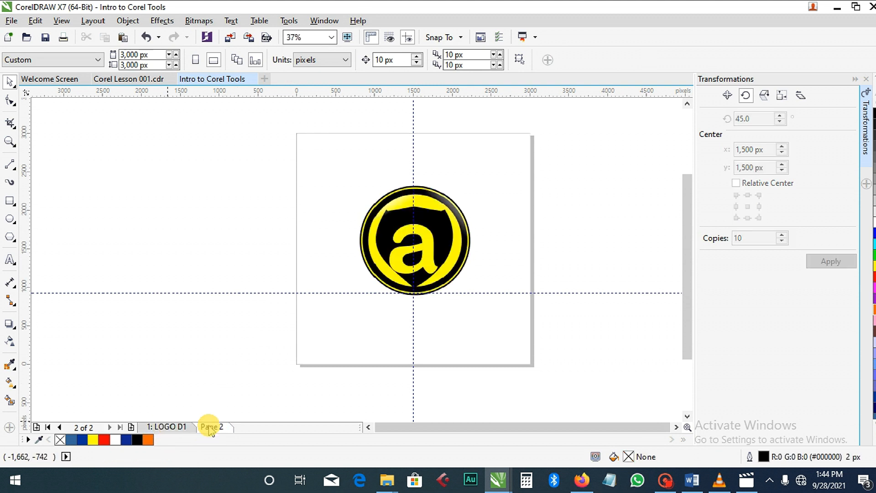
left_click(178, 426)
left_click(204, 427)
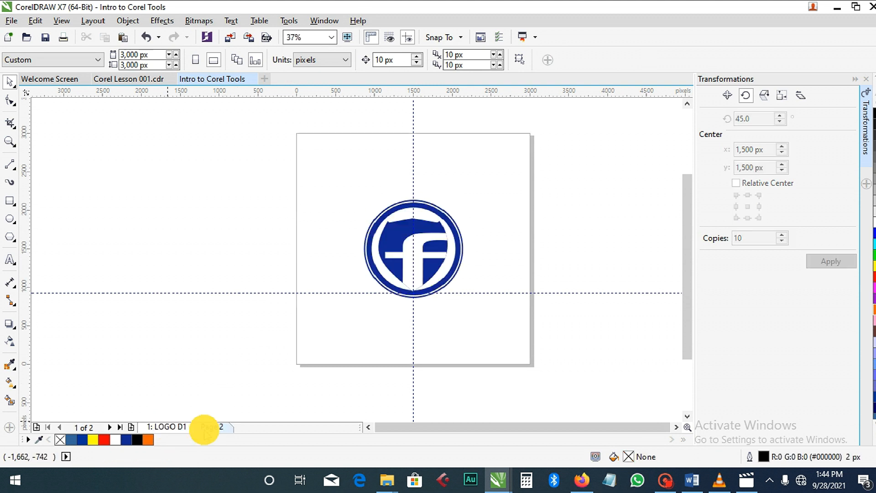
left_click(173, 427)
Start publishing the document to PDF and choose Documents > Limelight Grafix (Reload 1) > LLG A001 Logo Designs for sale > Watermat Logo Designs for sale > Logo For Sale B.
left_click(12, 21)
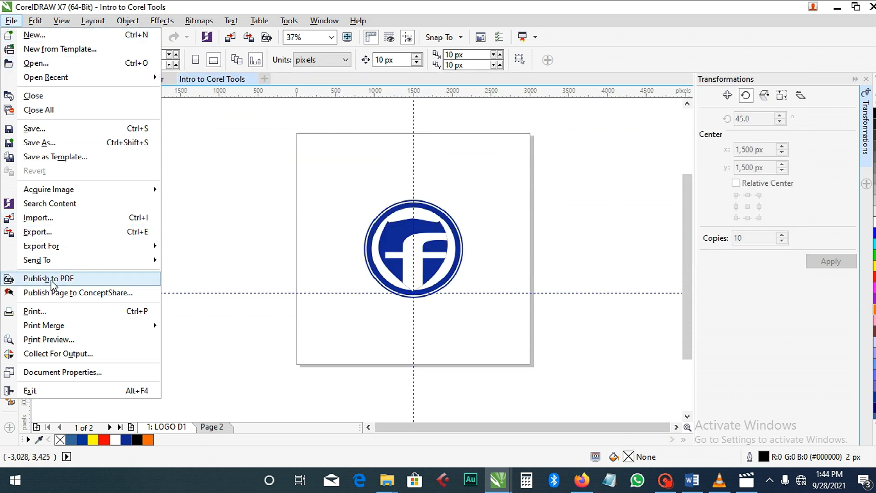
key("Escape")
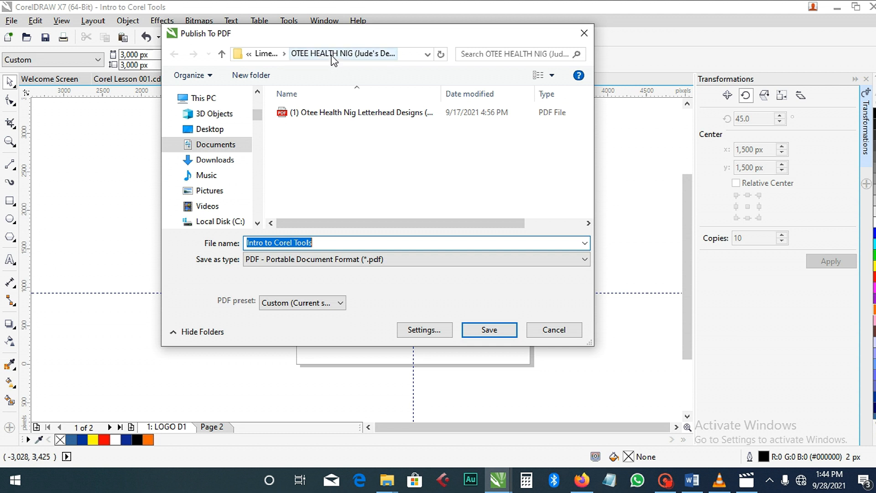
left_click(227, 145)
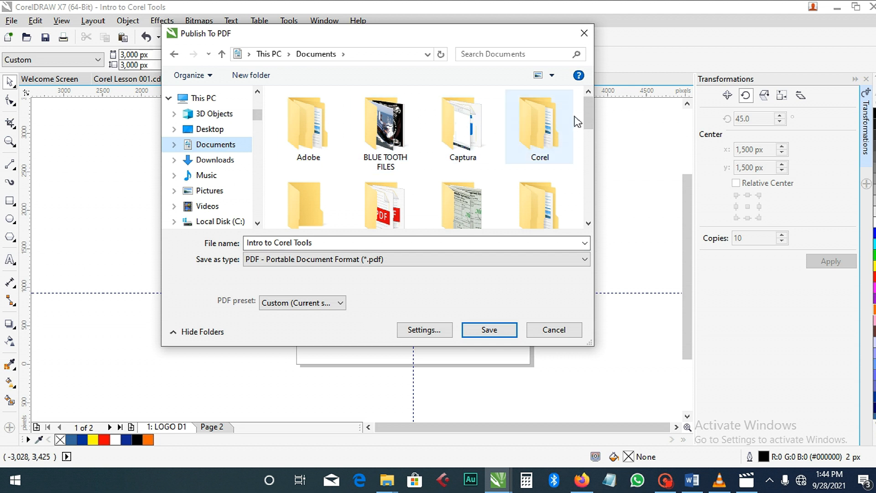
left_click_drag(587, 109, 592, 174)
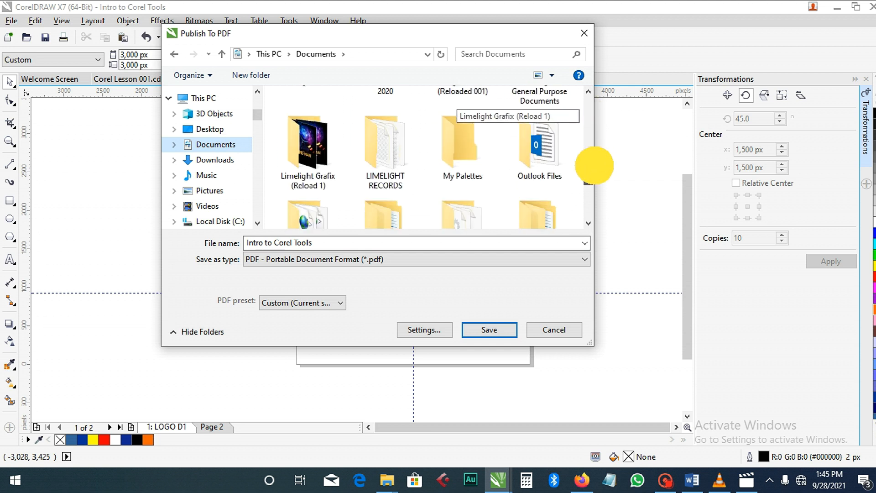
double_click(313, 172)
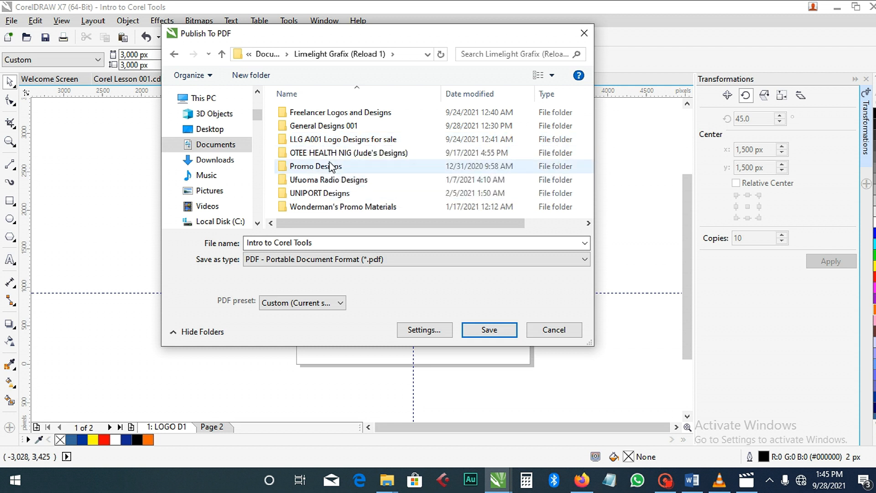
left_click(337, 138)
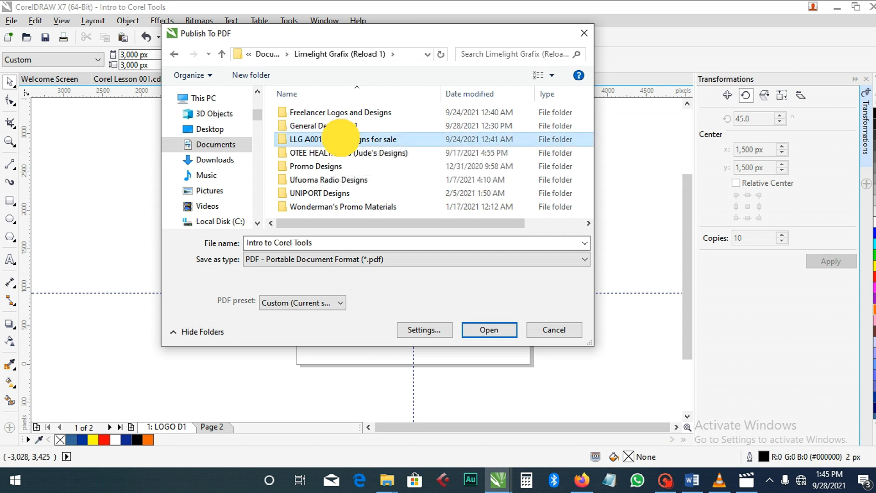
double_click(340, 138)
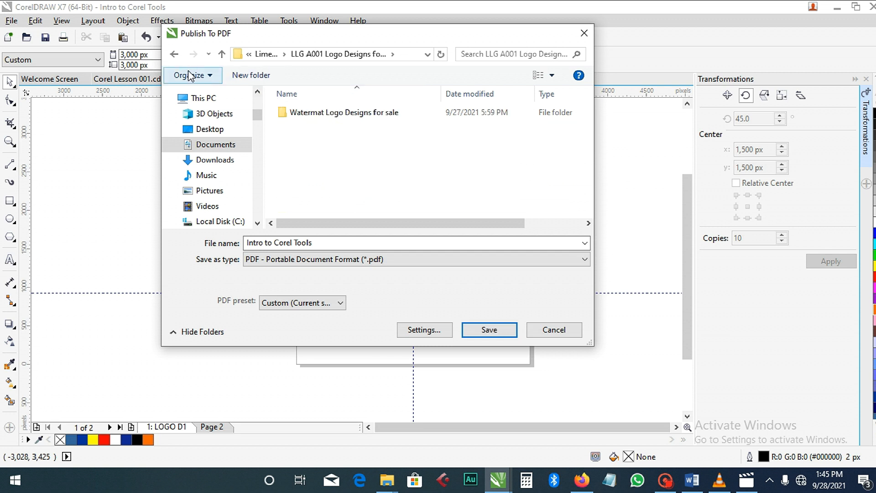
double_click(294, 113)
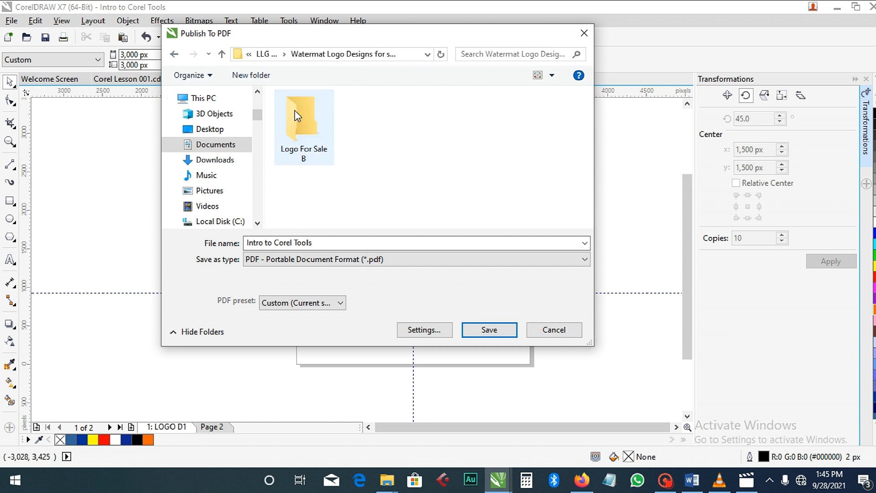
double_click(299, 135)
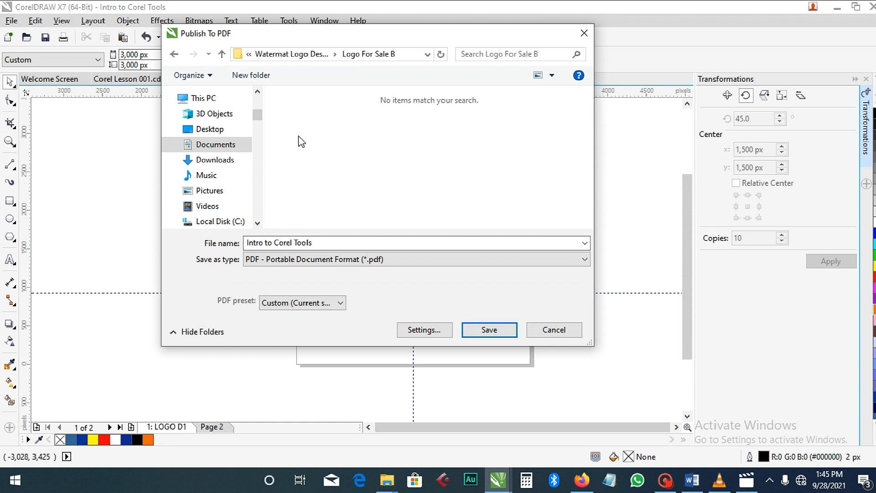
Replace the proposed PDF file name with "Sample logo designs".
left_click(338, 242)
double_click(339, 243)
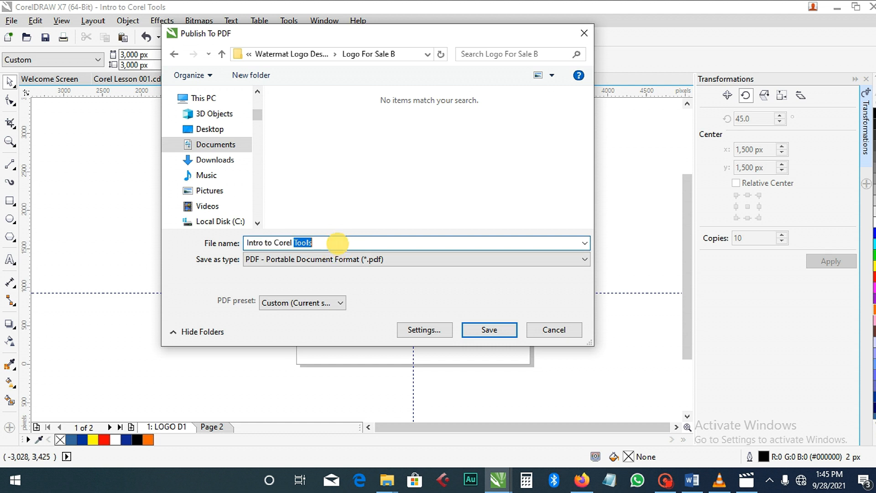
left_click(338, 242)
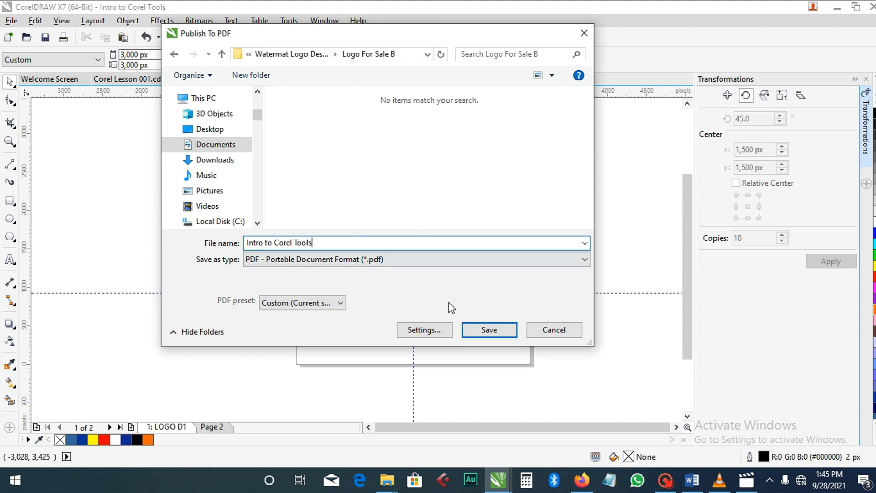
key("BackSpace")
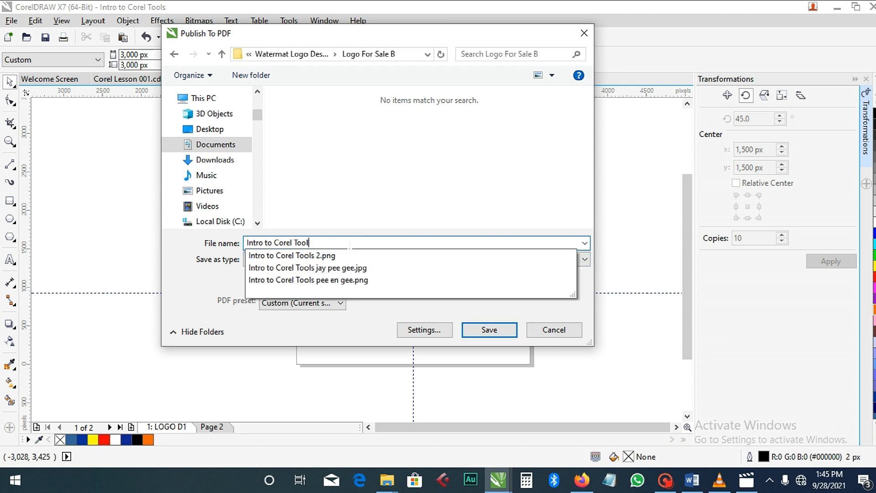
key("BackSpace")
key("BackSpace")
key("BackSpace")
key("BackSpace")
key("BackSpace")
key("BackSpace")
key("BackSpace")
key("BackSpace")
key("BackSpace")
key("BackSpace")
key("BackSpace")
key("BackSpace")
key("BackSpace")
key("BackSpace")
key("BackSpace")
key("BackSpace")
key("BackSpace")
key("BackSpace")
key("BackSpace")
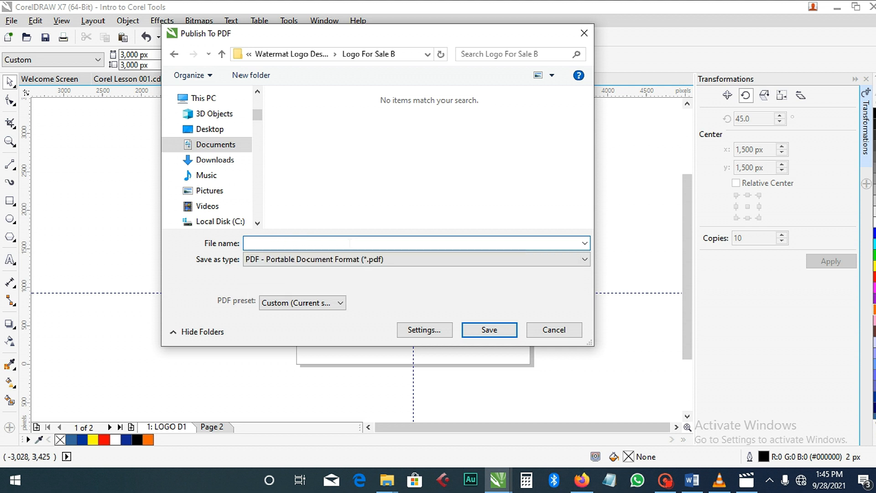
type("Sample logo designs")
left_click(357, 259)
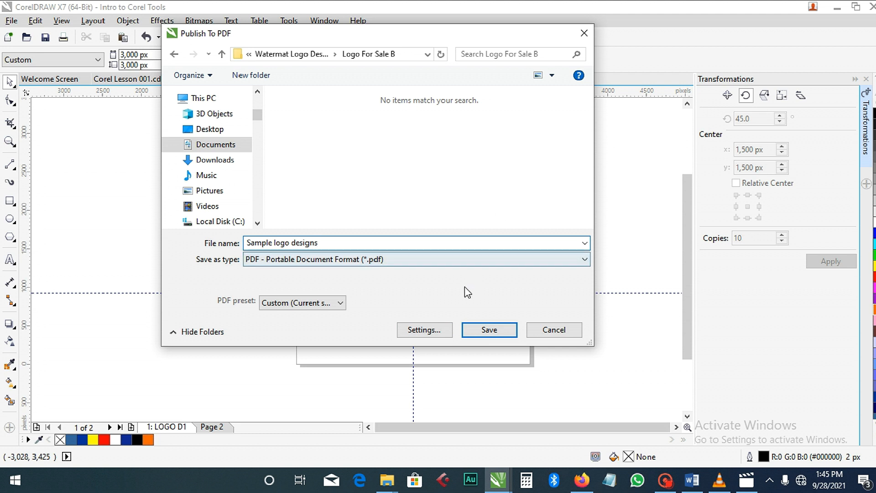
In the PDF settings, try the other export ranges, choose Current document, and accept with Acrobat 9.0 compatibility.
left_click(425, 330)
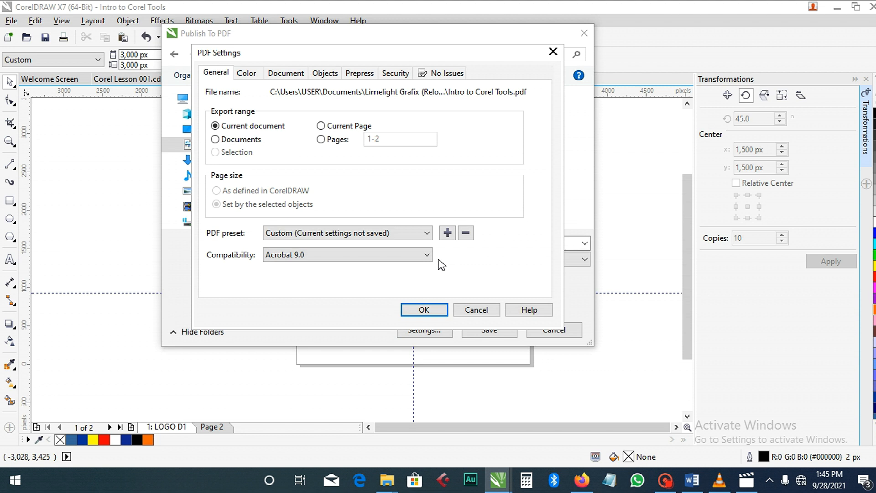
left_click(332, 128)
left_click(215, 126)
left_click(322, 139)
left_click(227, 126)
left_click(426, 254)
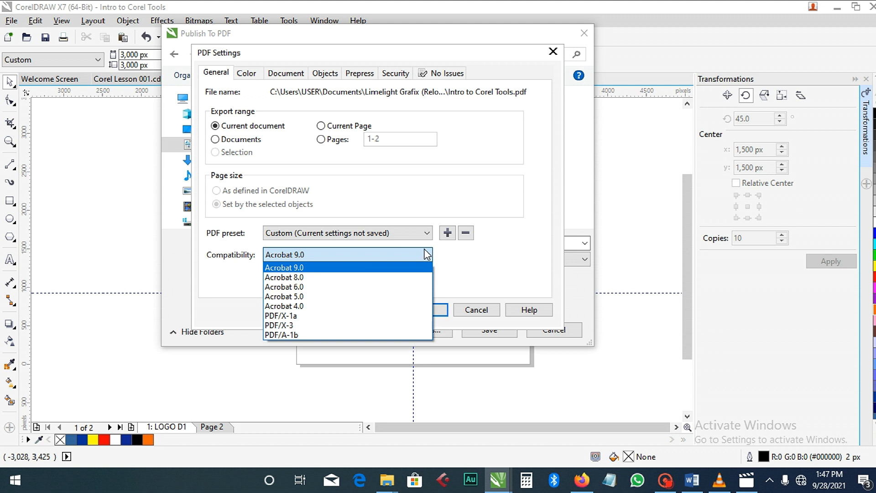
left_click(427, 254)
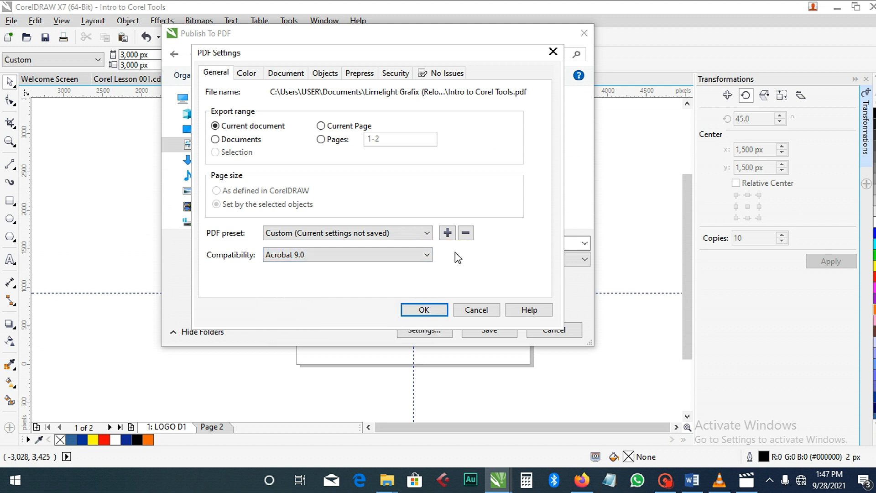
left_click(436, 310)
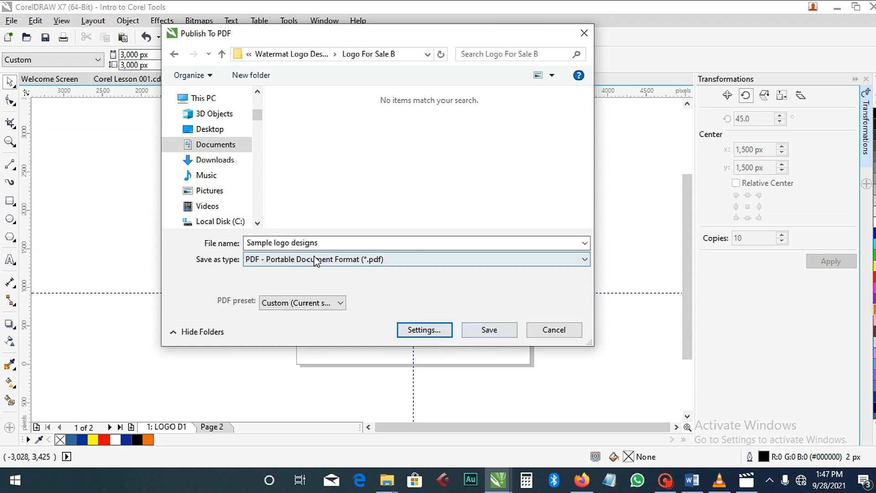
Append "in pde" to the file name "Sample logo designs" and save the PDF.
double_click(336, 243)
left_click(337, 242)
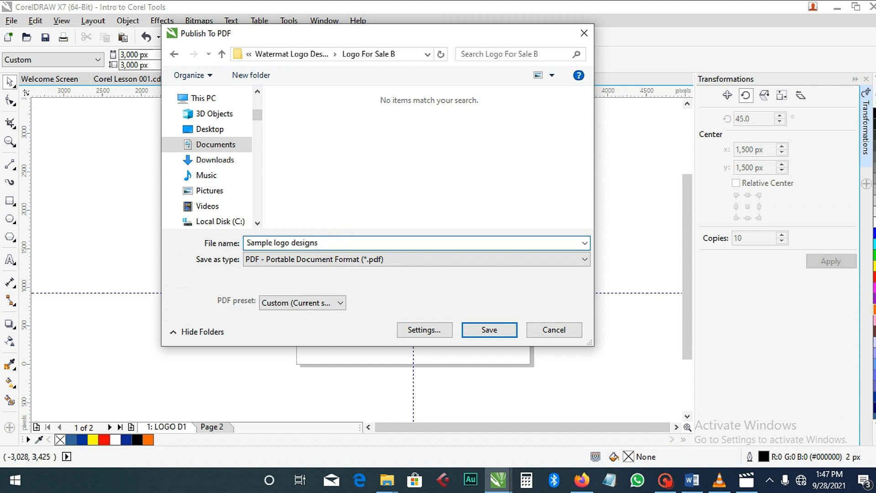
type("in pde")
left_click(484, 330)
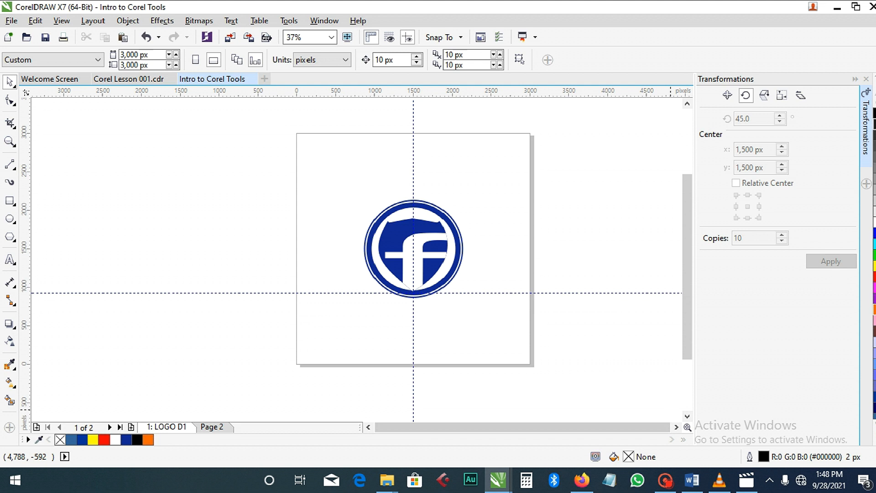
Minimize CorelDRAW, the video player and the Captura folder window to reach the File Explorer window showing Comic Viral Videos.
left_click(835, 7)
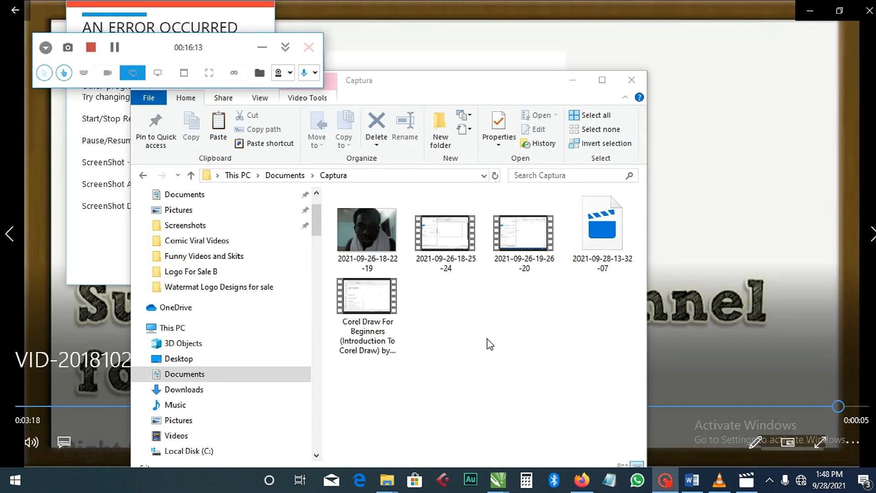
left_click(729, 125)
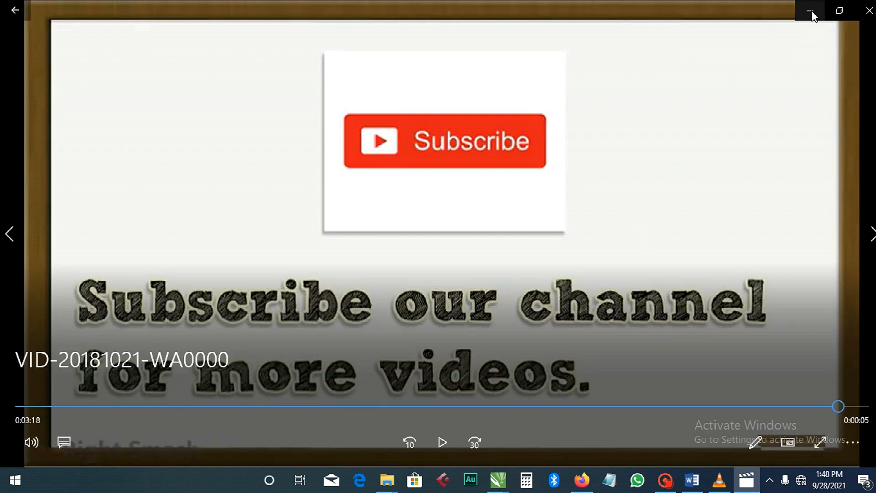
left_click(811, 11)
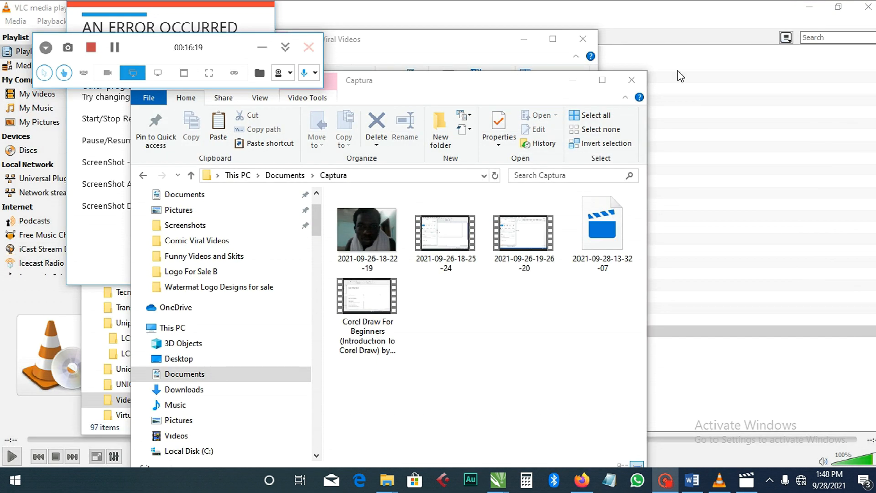
left_click(570, 84)
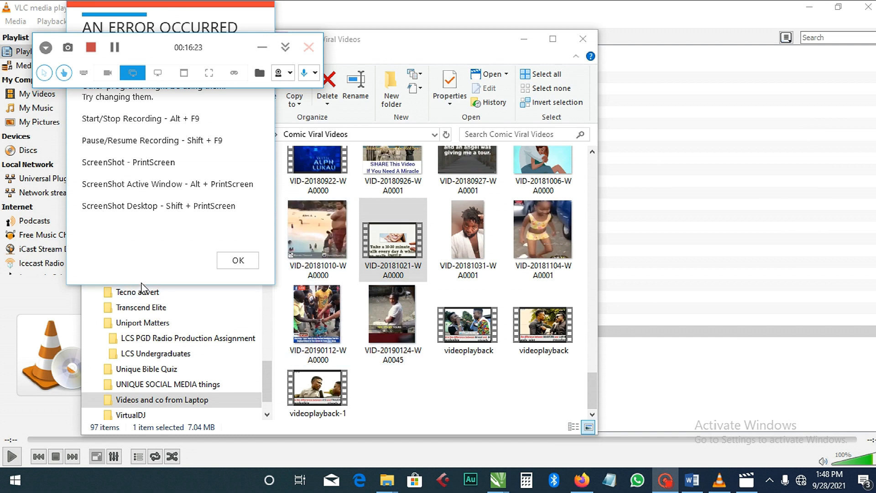
Browse the folder tree of Local Disk (D:) and open the Limelight Graphics folder.
left_click(194, 337)
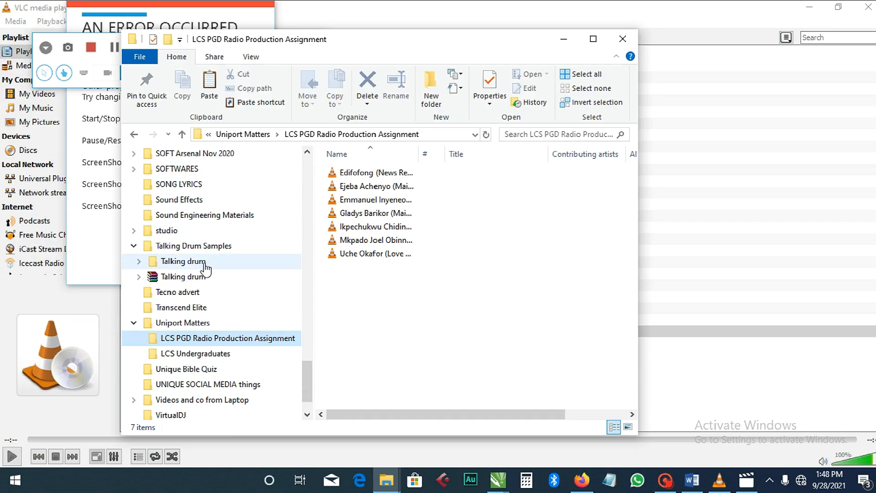
left_click(194, 199)
scroll(202, 208, "up", 5)
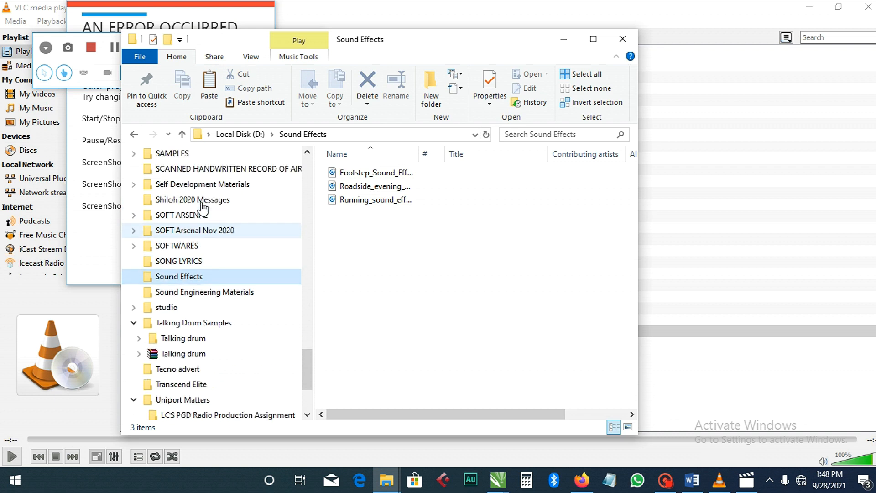
scroll(202, 209, "up", 3)
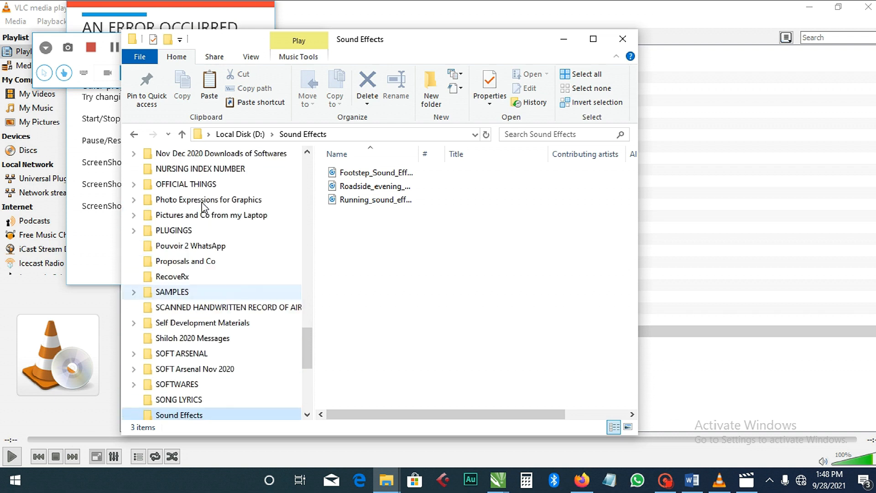
scroll(202, 208, "up", 2)
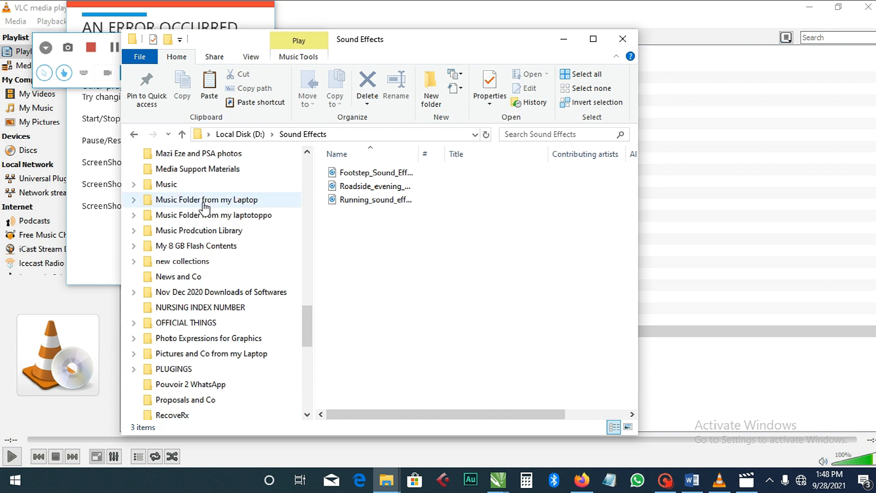
scroll(202, 208, "up", 2)
scroll(203, 203, "up", 1)
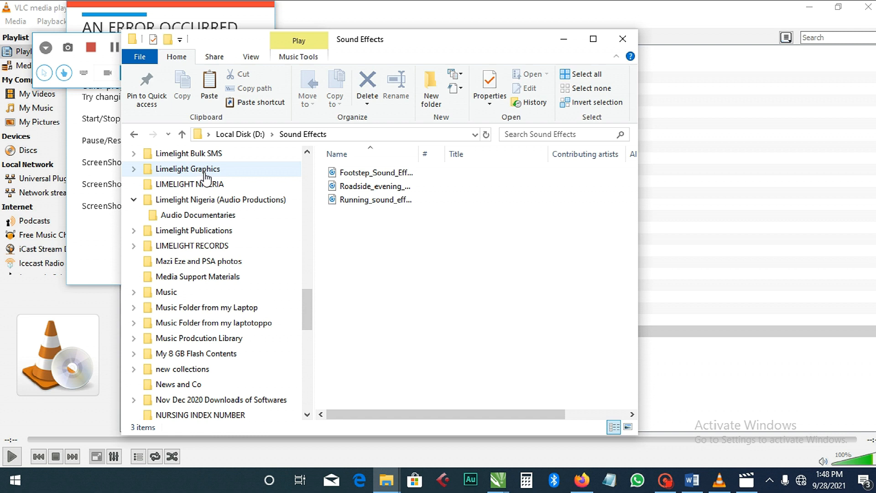
left_click(205, 174)
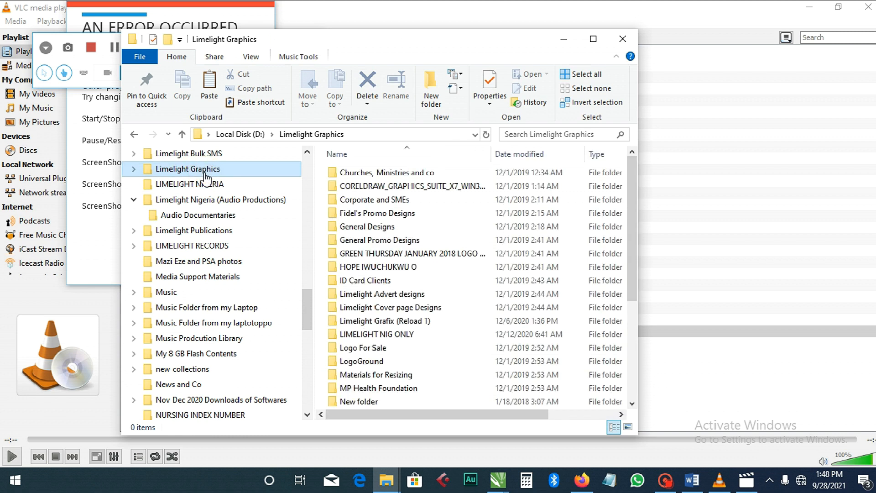
Leave the Limelight Graphics folder for Documents under This PC and open the Limelight Grafix (Reload 1) folder.
scroll(208, 183, "up", 4)
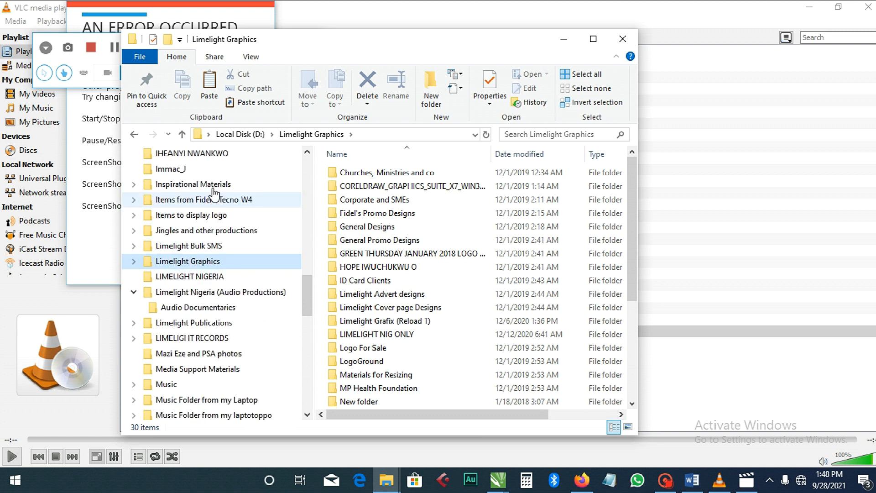
scroll(216, 194, "up", 2)
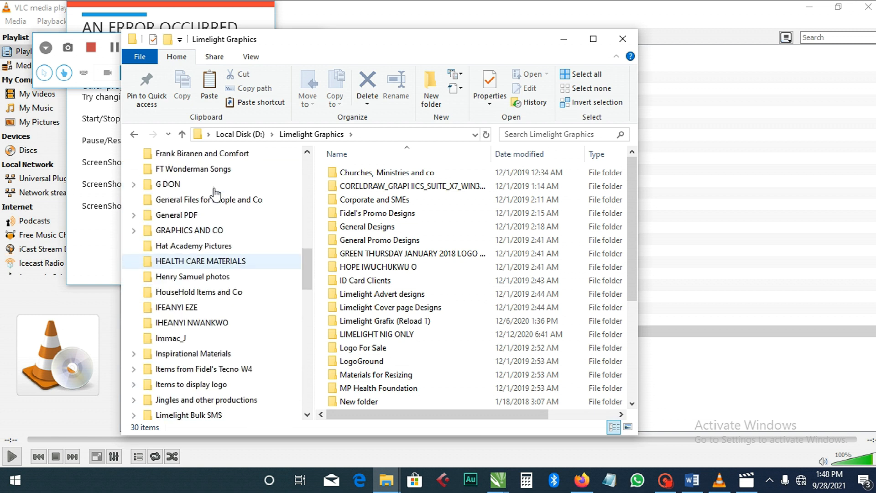
scroll(215, 193, "up", 8)
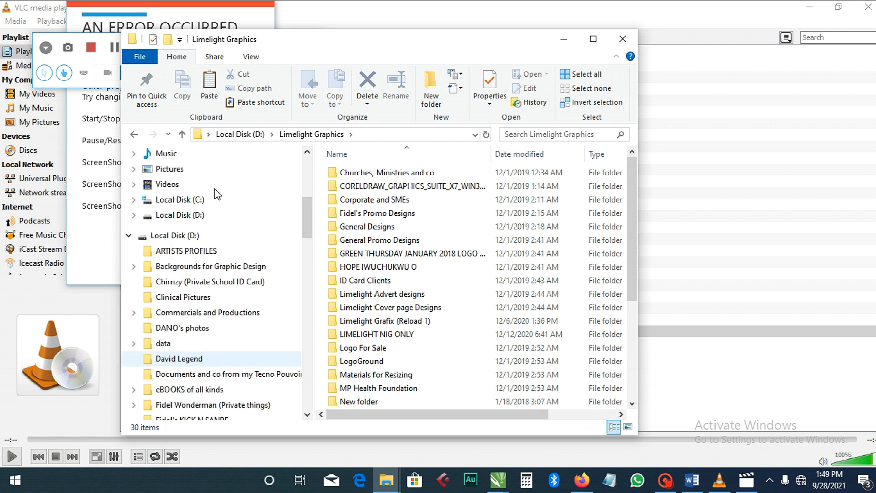
scroll(215, 190, "up", 2)
left_click(157, 205)
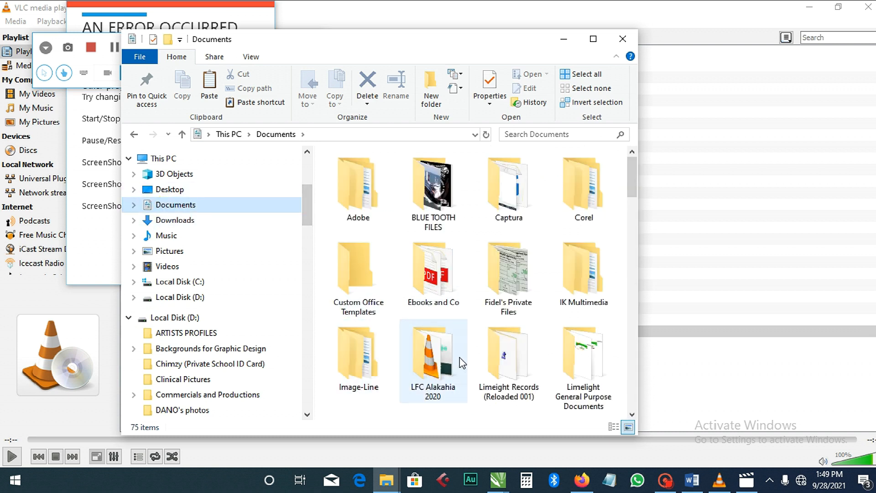
scroll(459, 363, "down", 3)
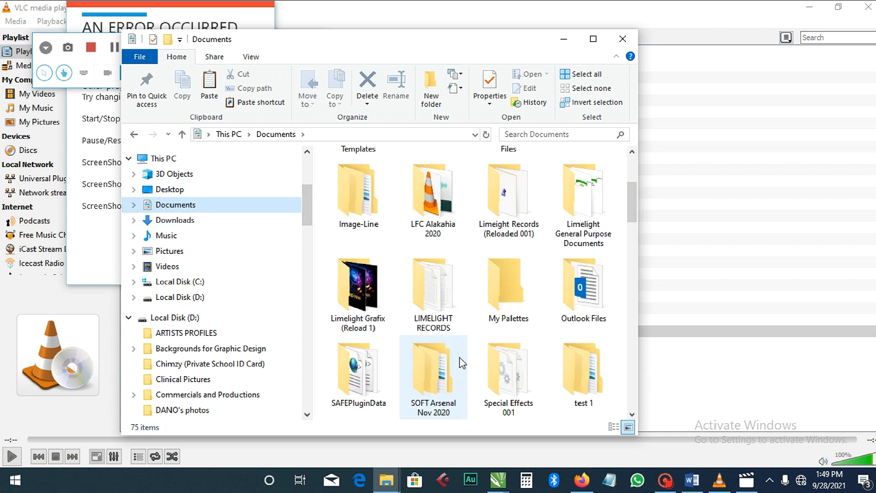
double_click(367, 325)
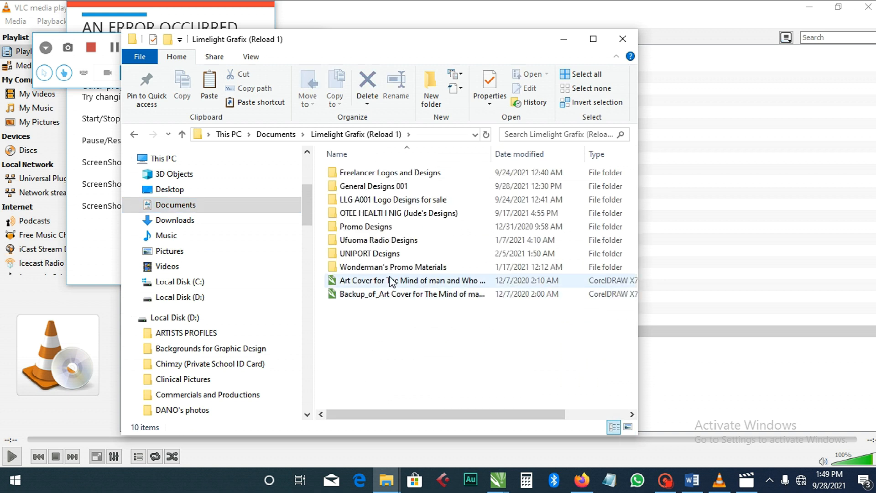
Go through LLG A001 Logo Designs for sale and Watermat Logo Designs for sale to open the Logo For Sale B folder.
double_click(384, 201)
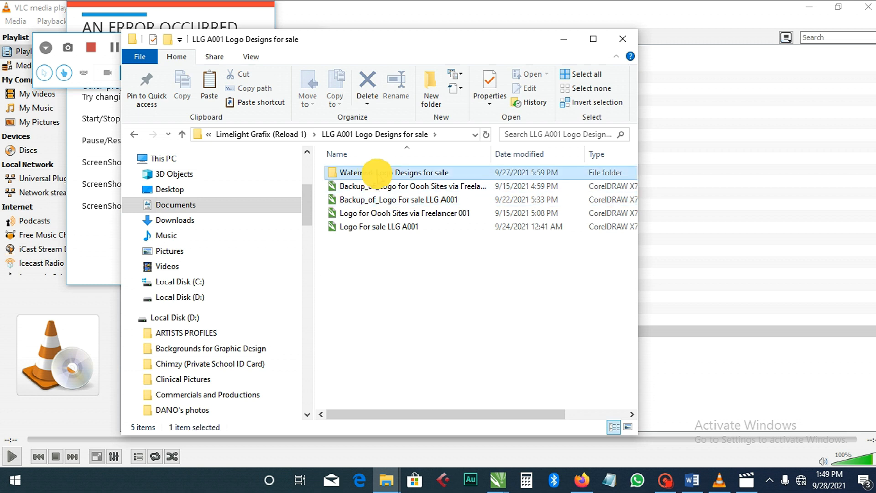
double_click(352, 173)
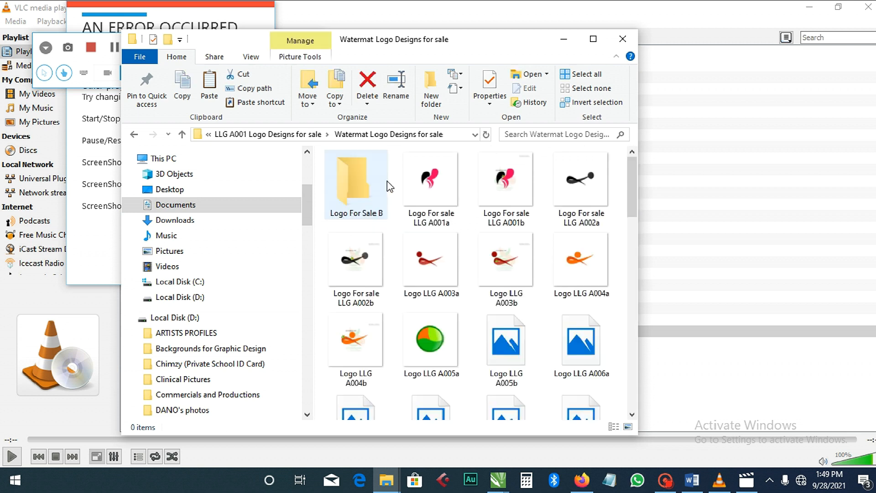
double_click(365, 210)
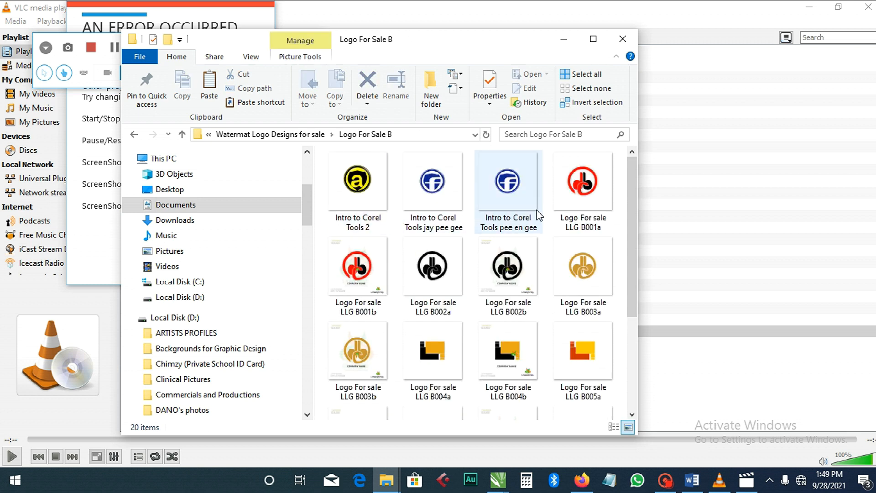
Open the PDF file "Sample logo designs in pdf" and examine the blue logo on its first page.
scroll(474, 271, "down", 3)
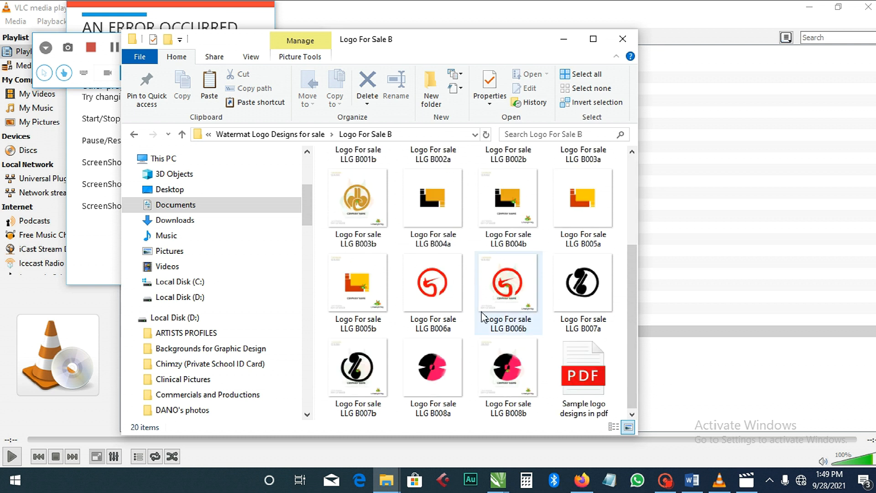
double_click(592, 383)
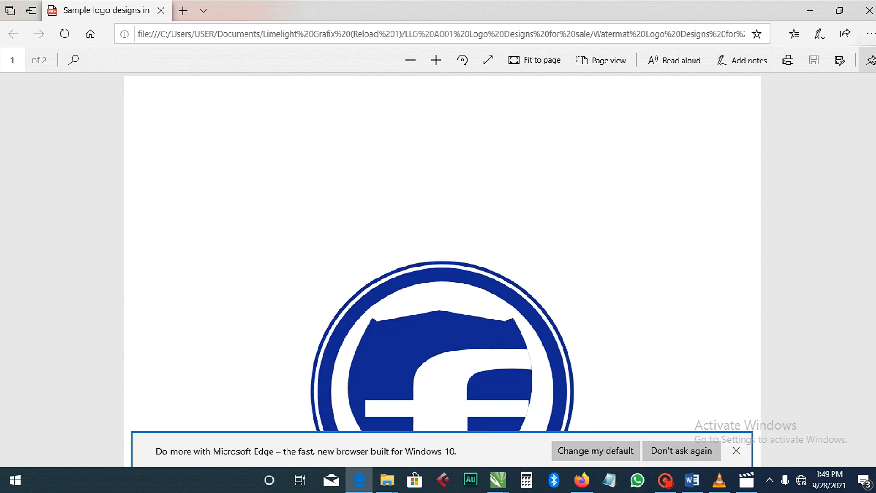
scroll(869, 128, "down", 1)
scroll(869, 137, "down", 2)
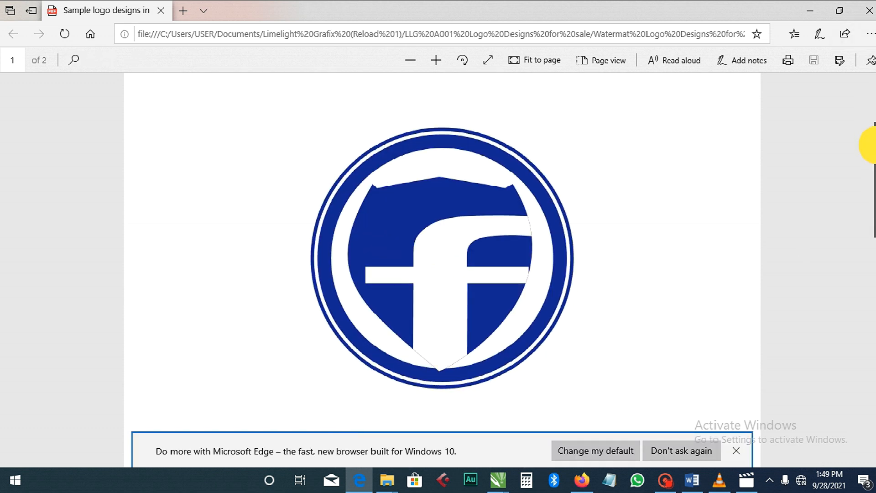
left_click_drag(870, 145, 868, 5)
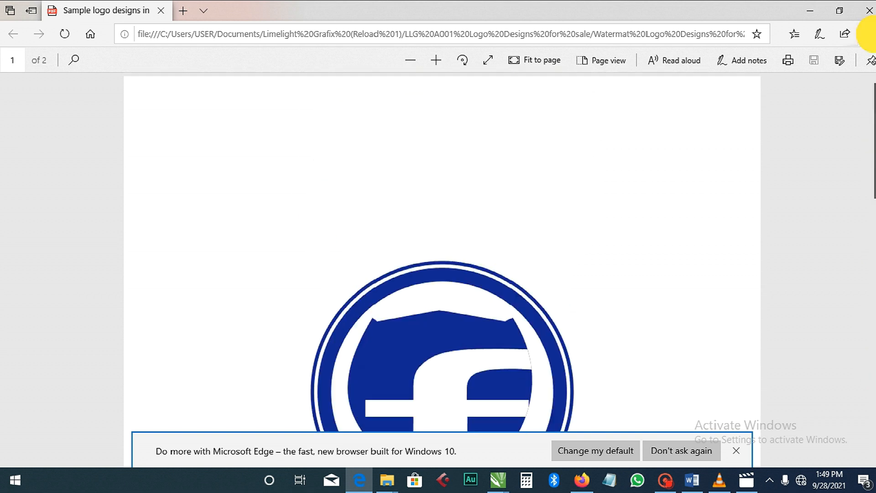